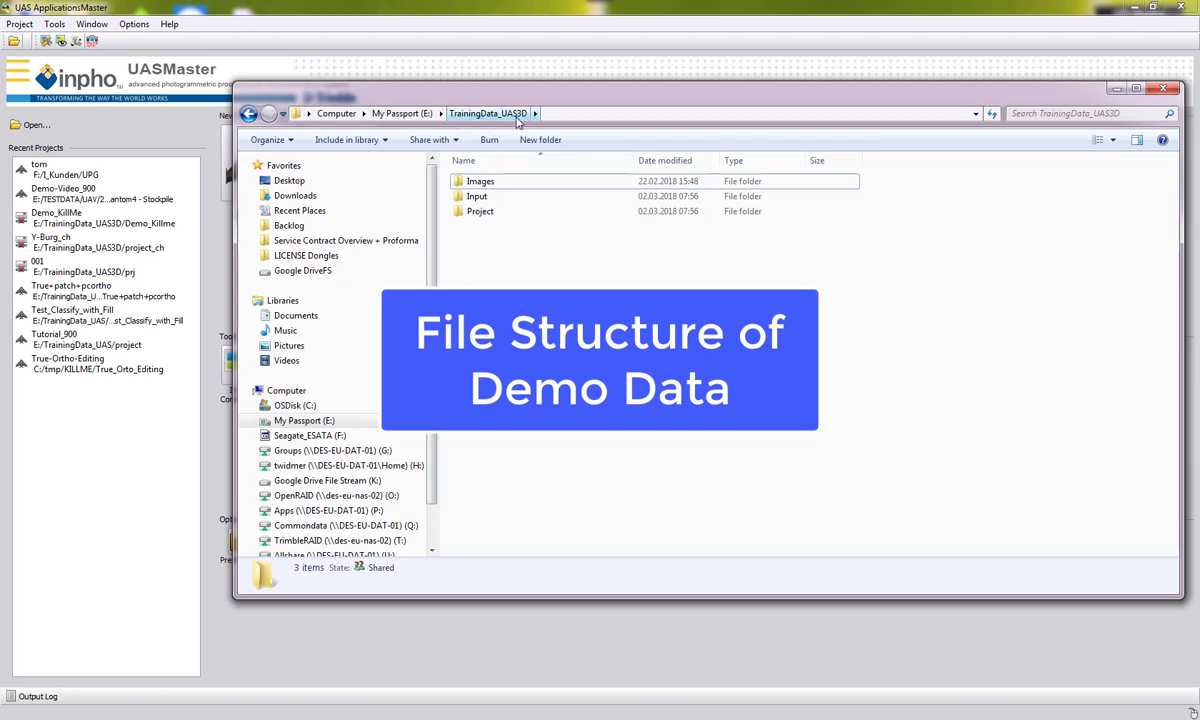
- Browse the Images folder's photos and the Input folder's yburg_gcp.txt control file
click(480, 182)
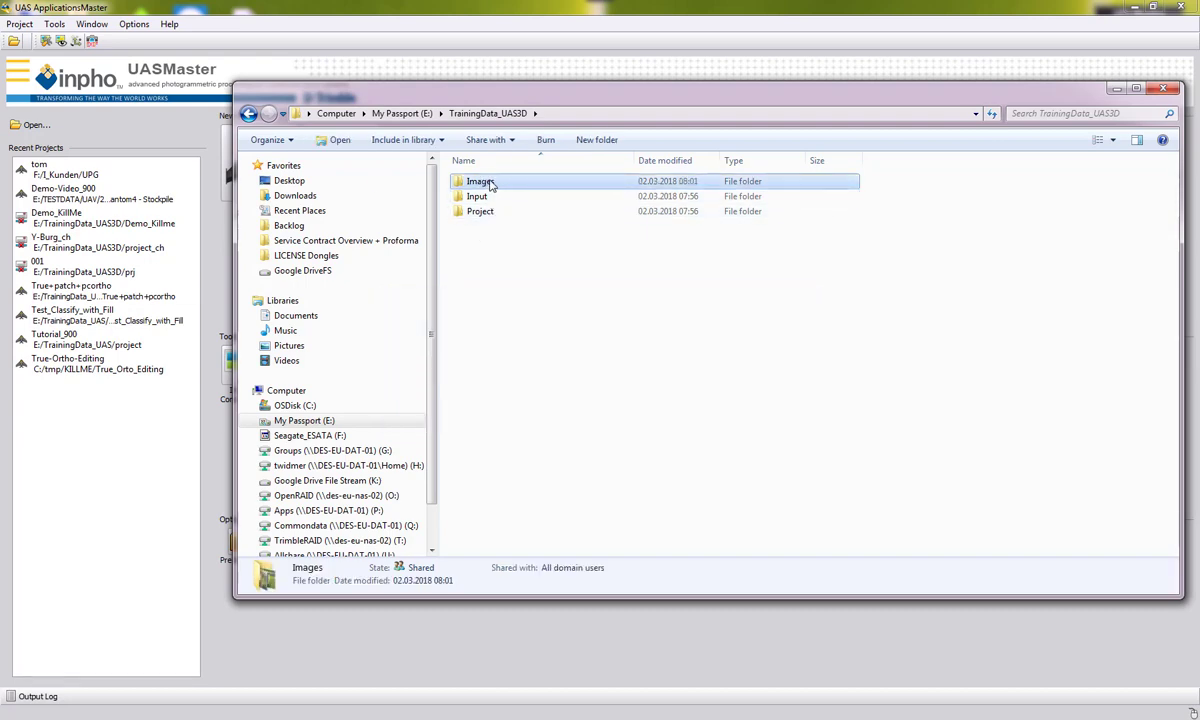
double_click(480, 182)
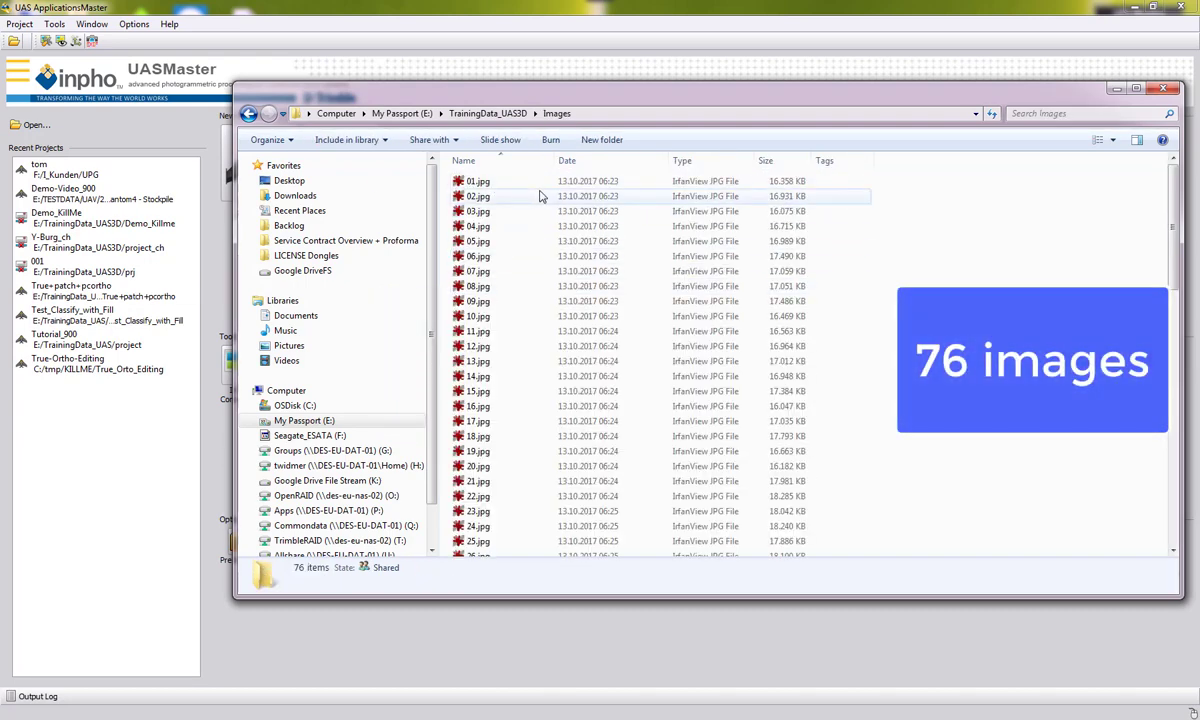
click(512, 114)
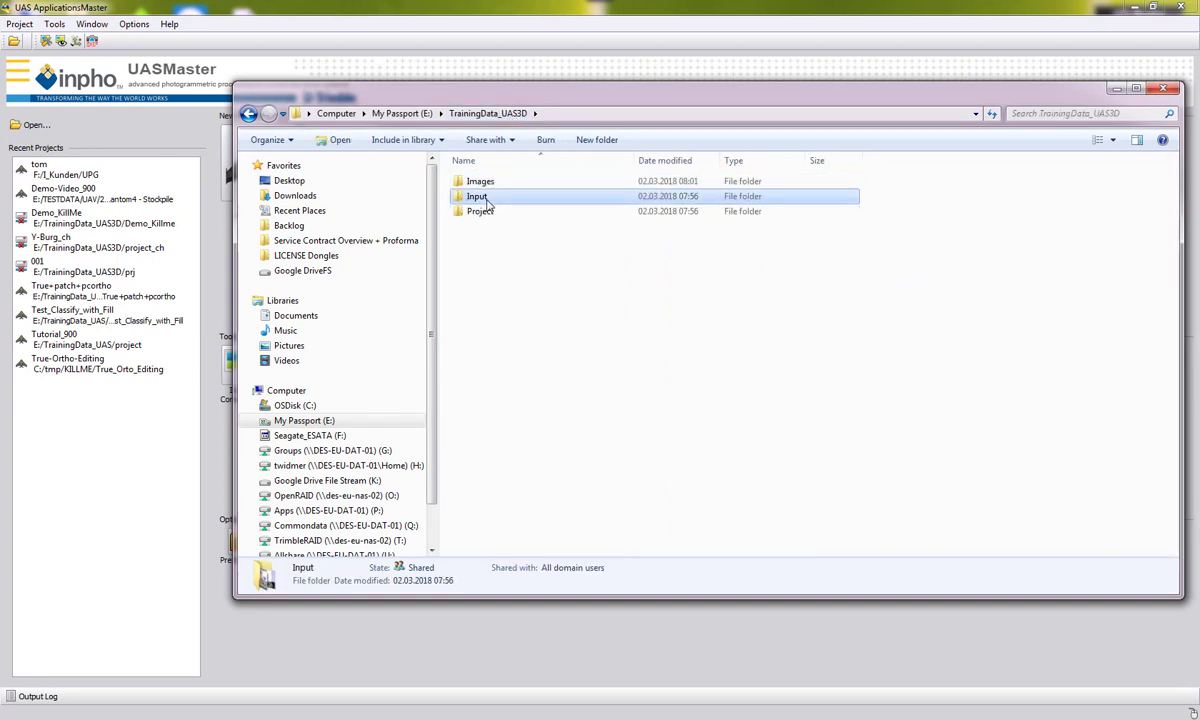
double_click(485, 198)
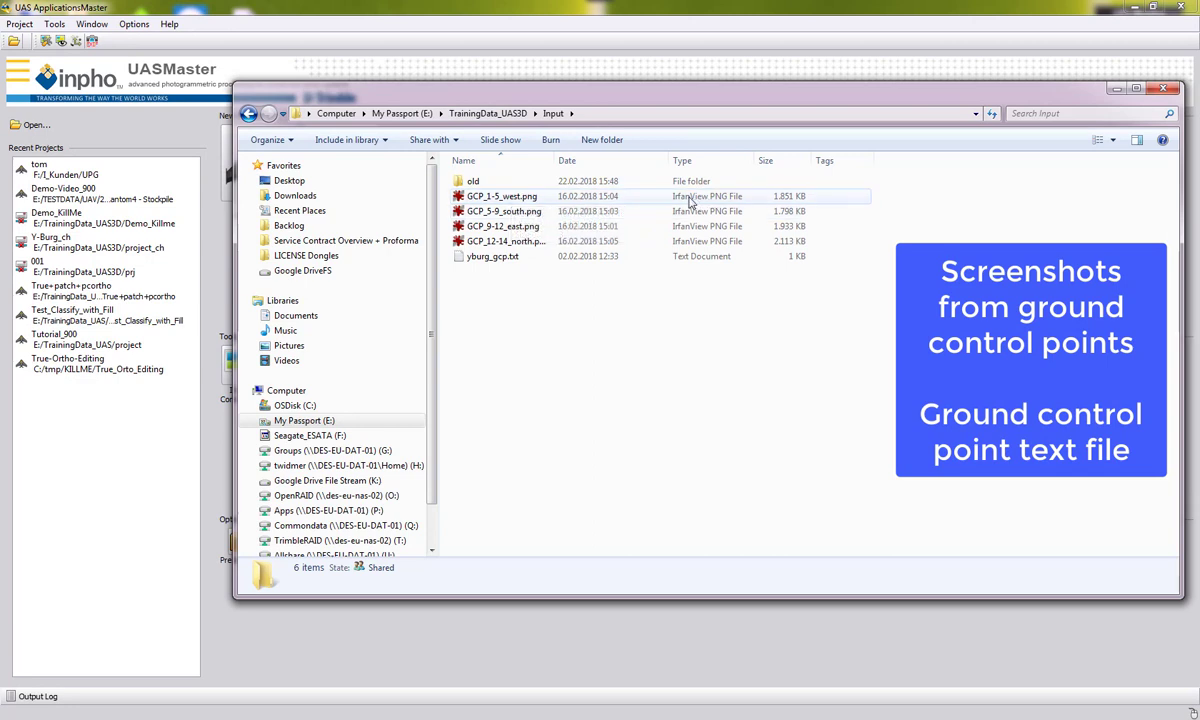
click(497, 259)
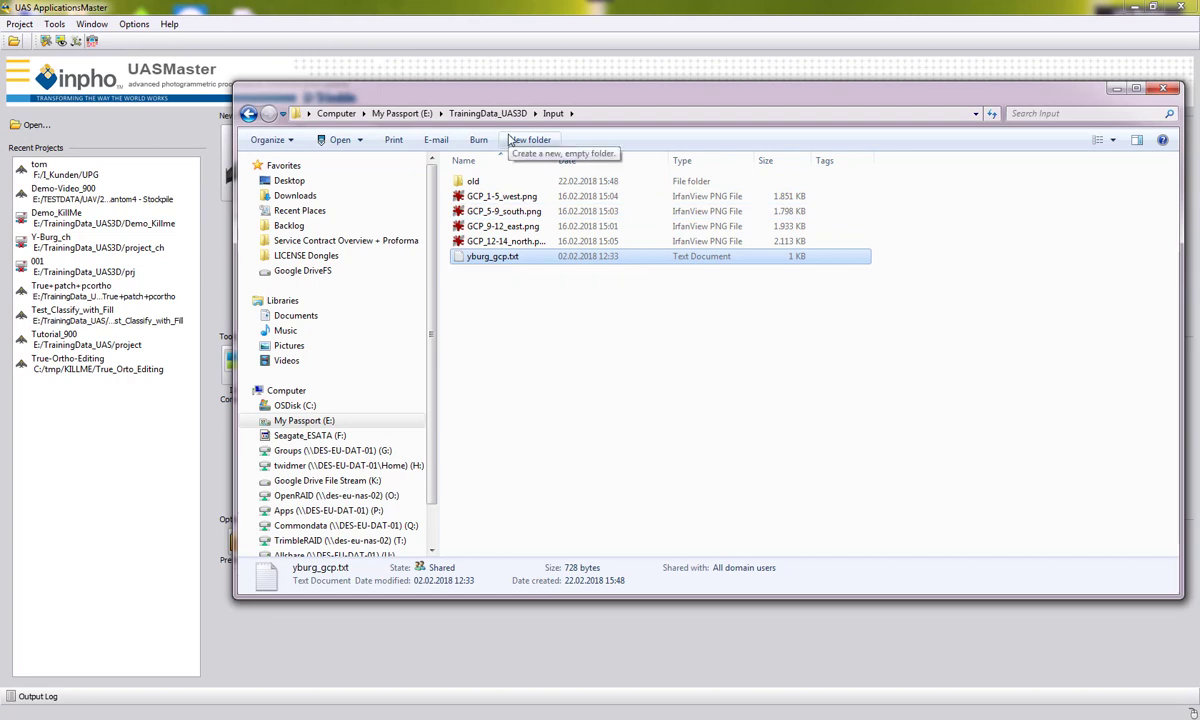
click(488, 113)
- Inspect the Project and Backup folders with Tutorial-UAS3D_prepared.prj, then close Explorer
double_click(482, 211)
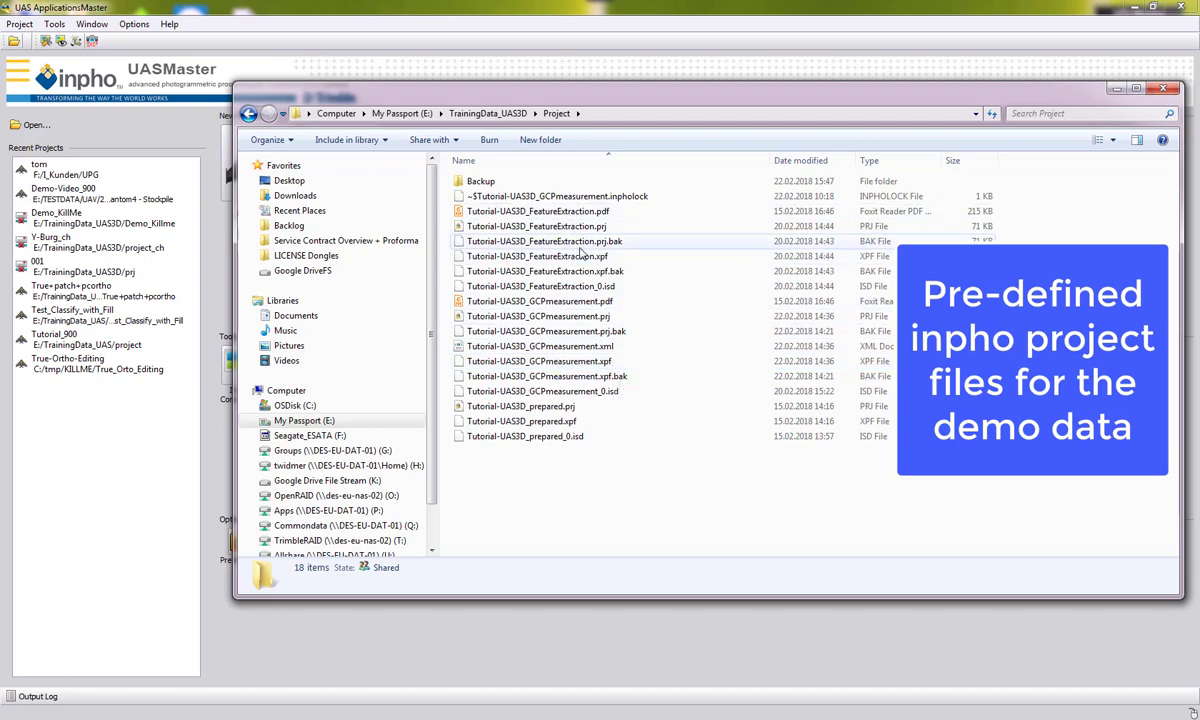
click(482, 183)
double_click(482, 183)
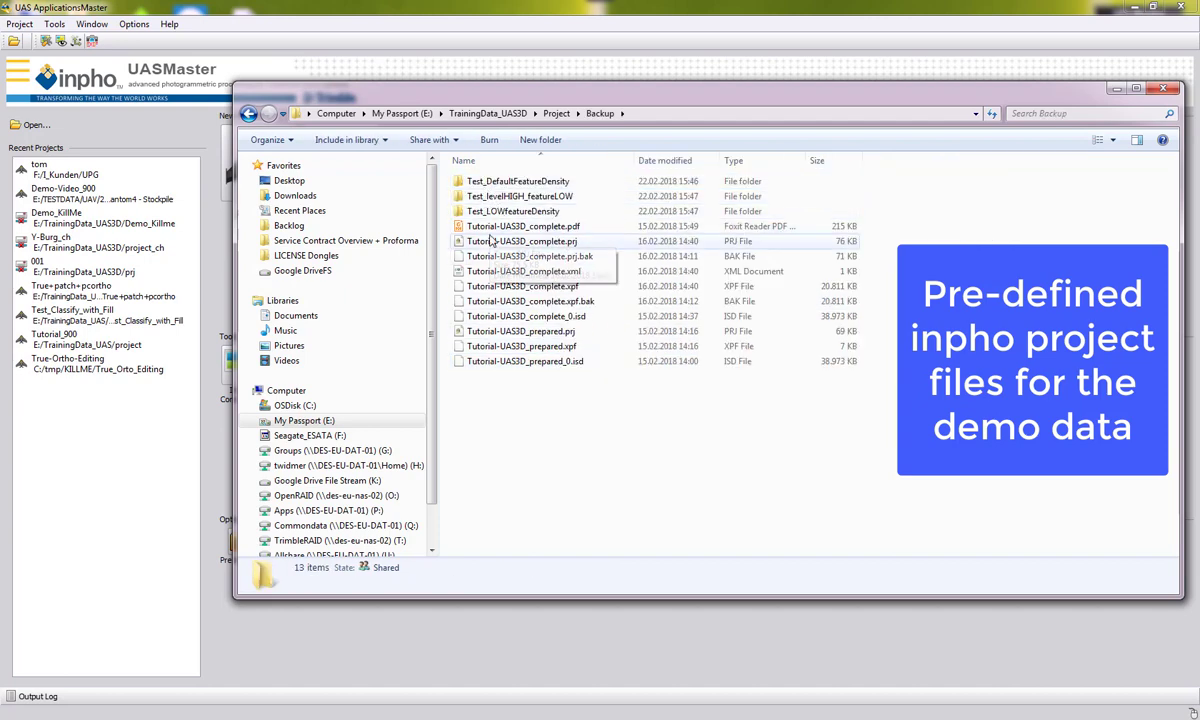
click(537, 336)
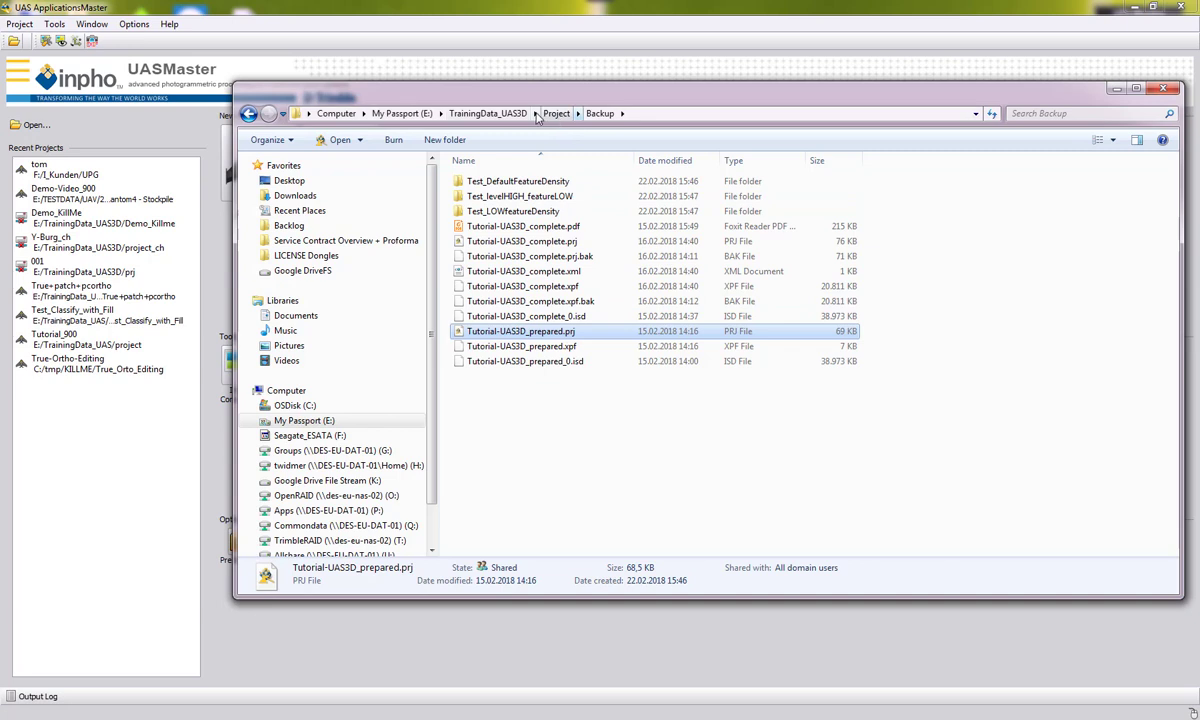
click(531, 114)
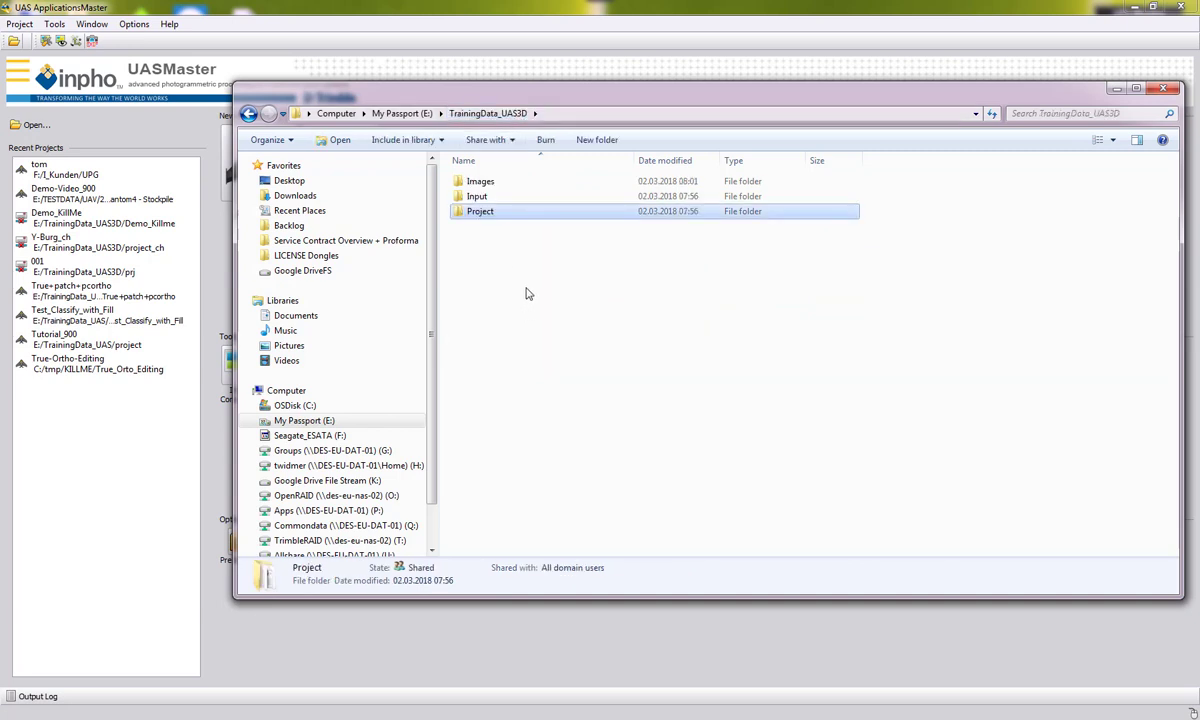
key(alt+F4)
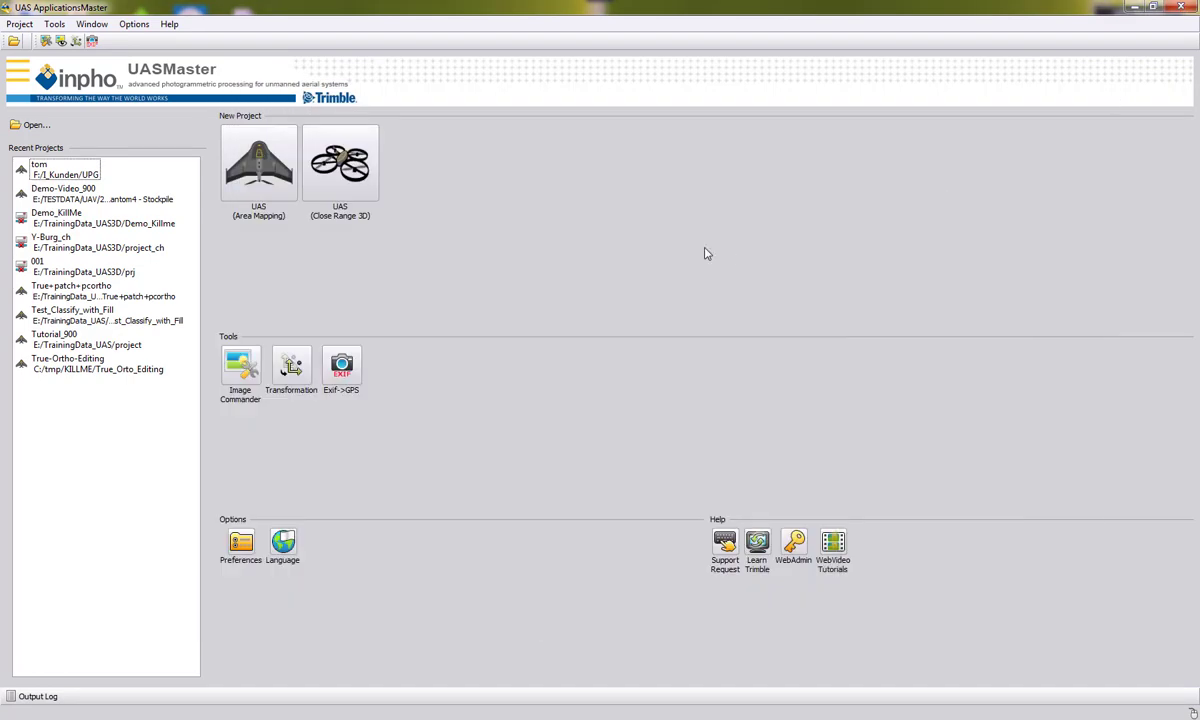
- In Preferences, set a user-defined working directory of E:\TrainingData_UAS3D\WorkDir
click(134, 24)
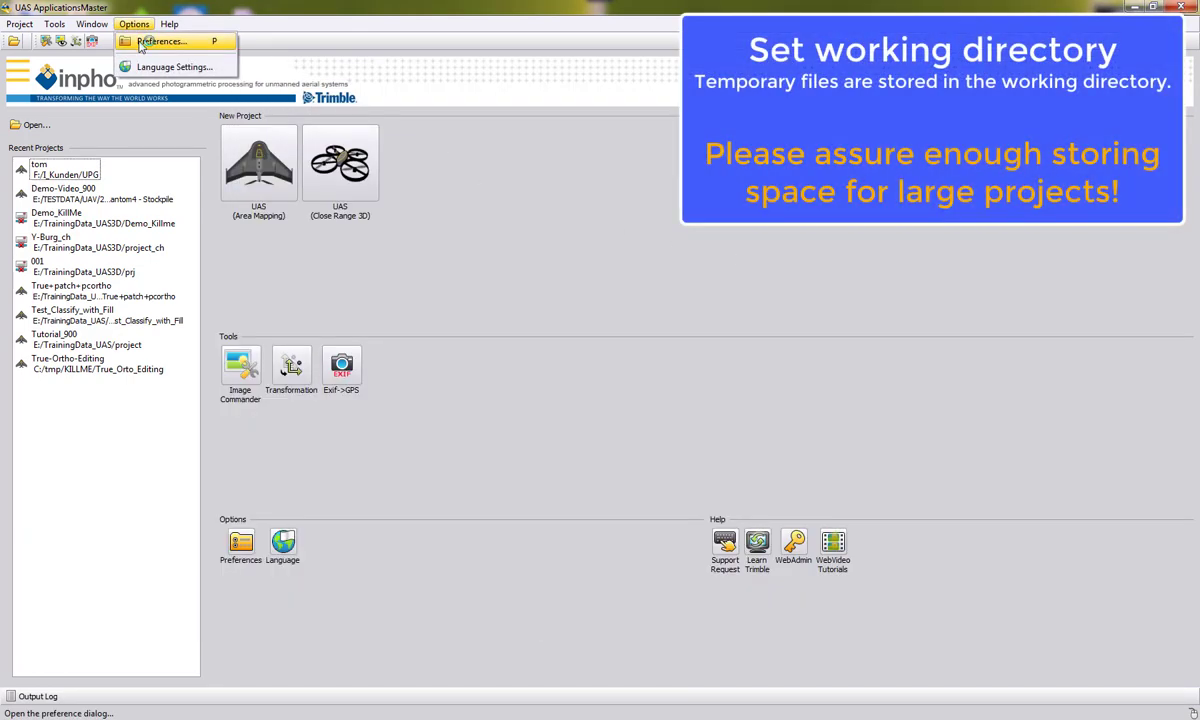
click(141, 42)
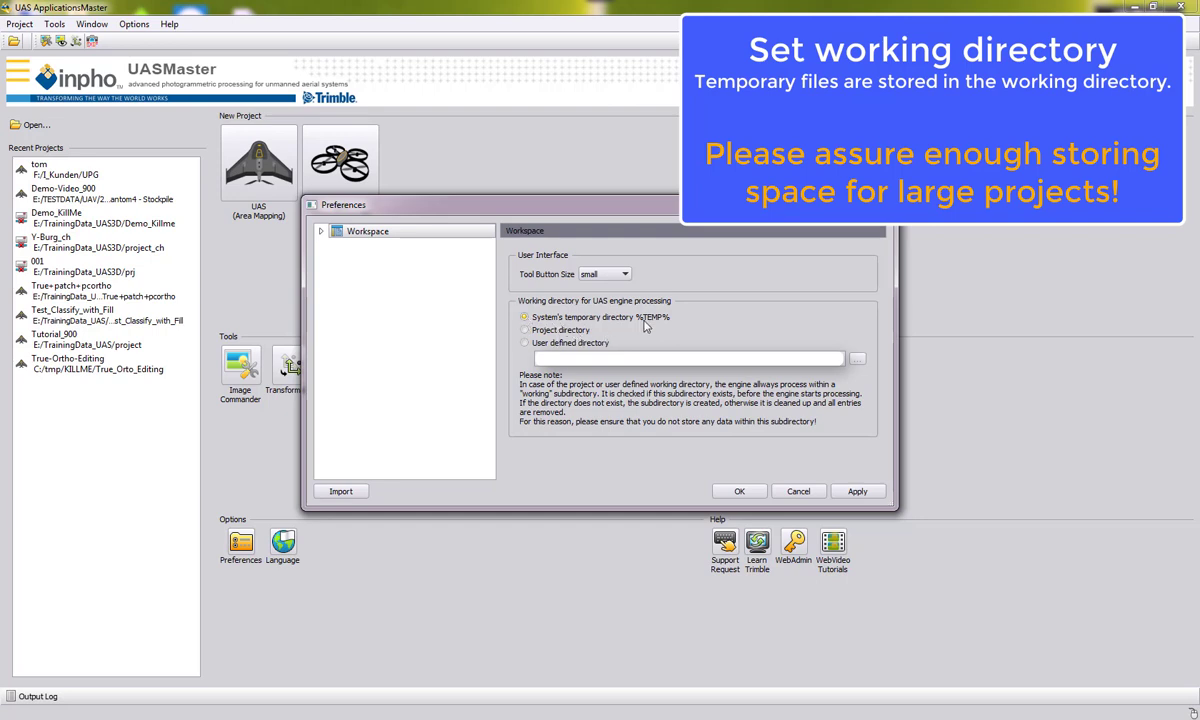
click(560, 330)
click(525, 344)
text(E:\TrainingData_UAS3D\WorkDir)
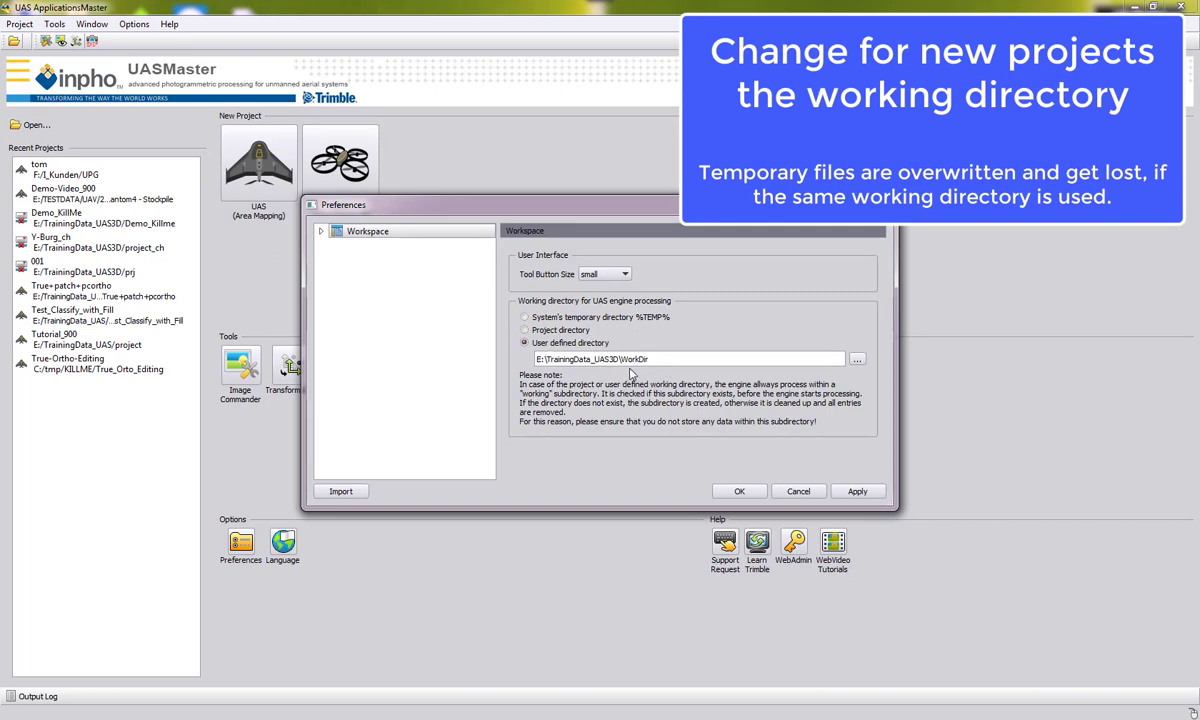
click(737, 489)
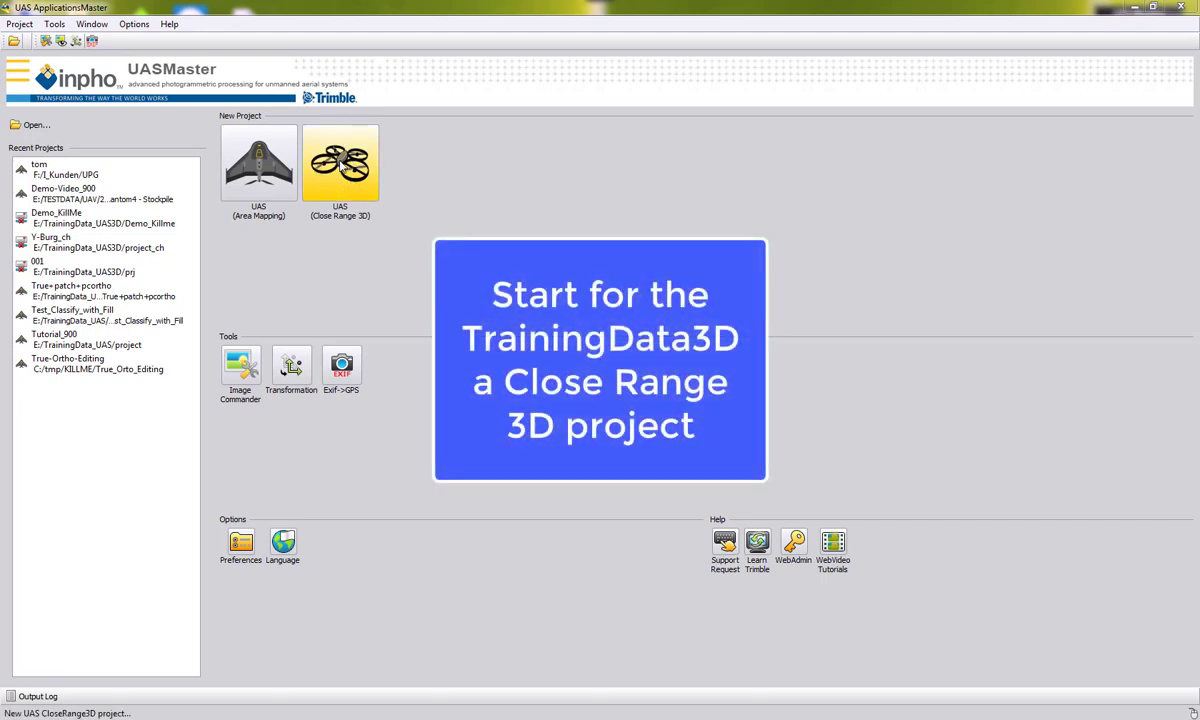
- Start a new UAS Close Range 3D project and switch from the local system to Other
click(341, 167)
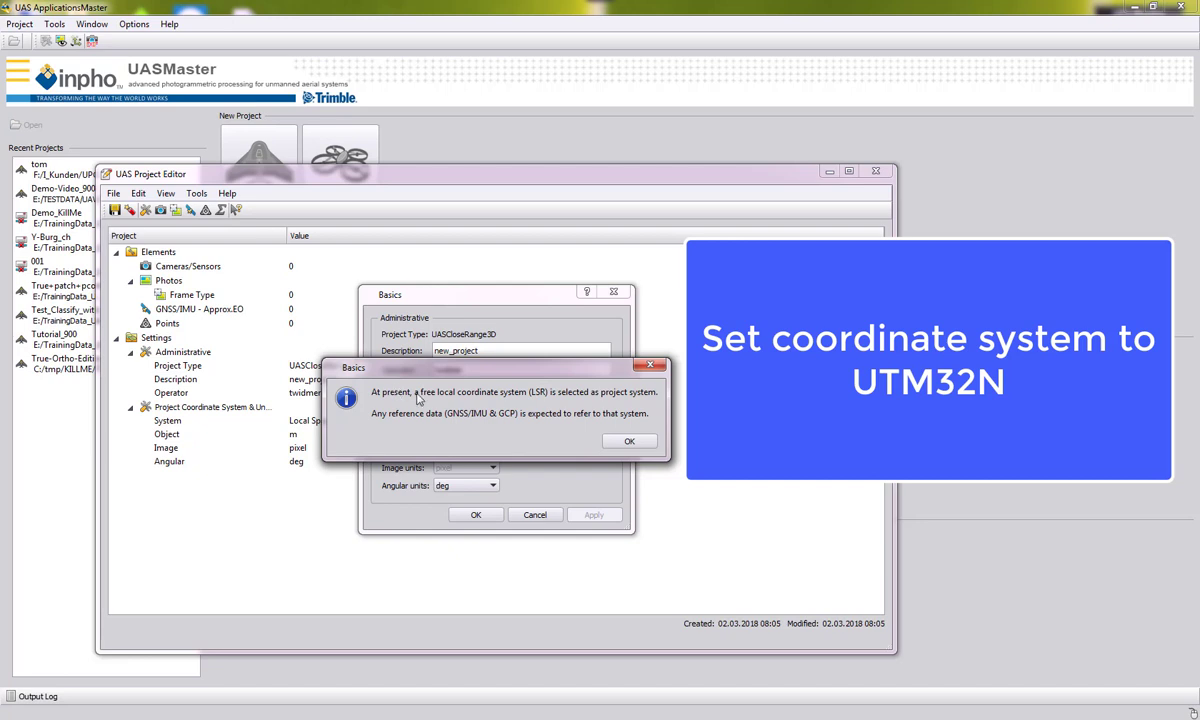
click(629, 441)
click(472, 413)
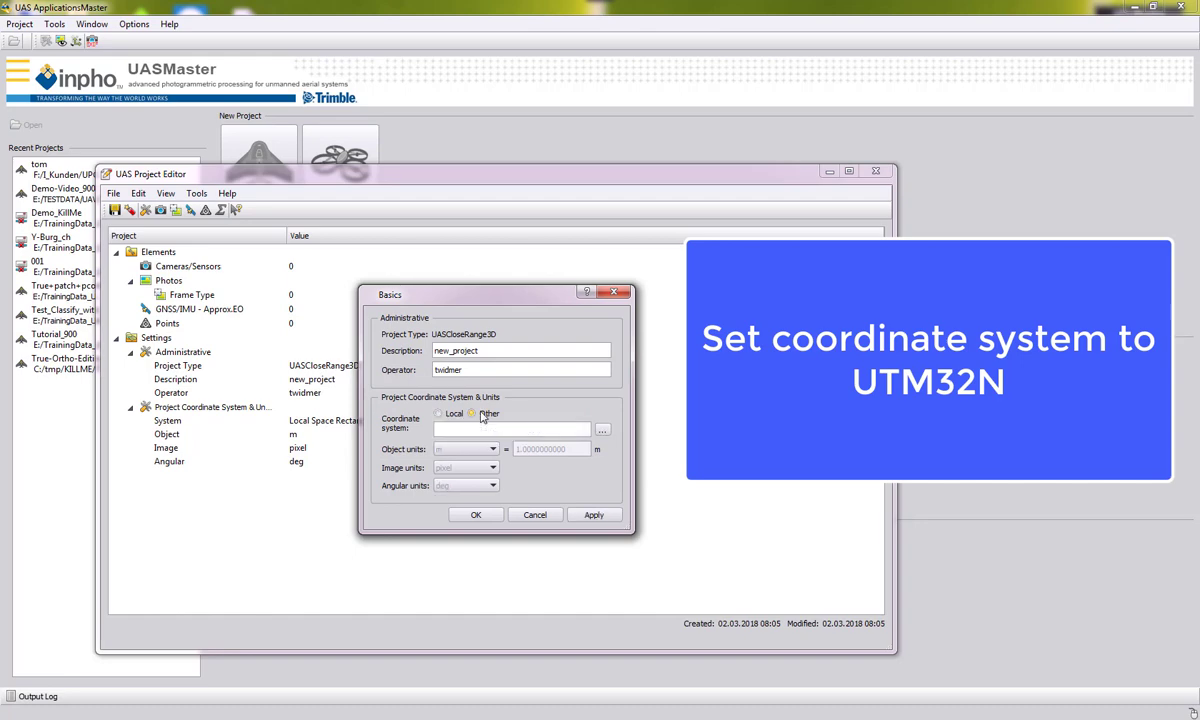
- Choose WGS 84 / UTM zone 32N as the coordinate system and apply the project basics
click(603, 431)
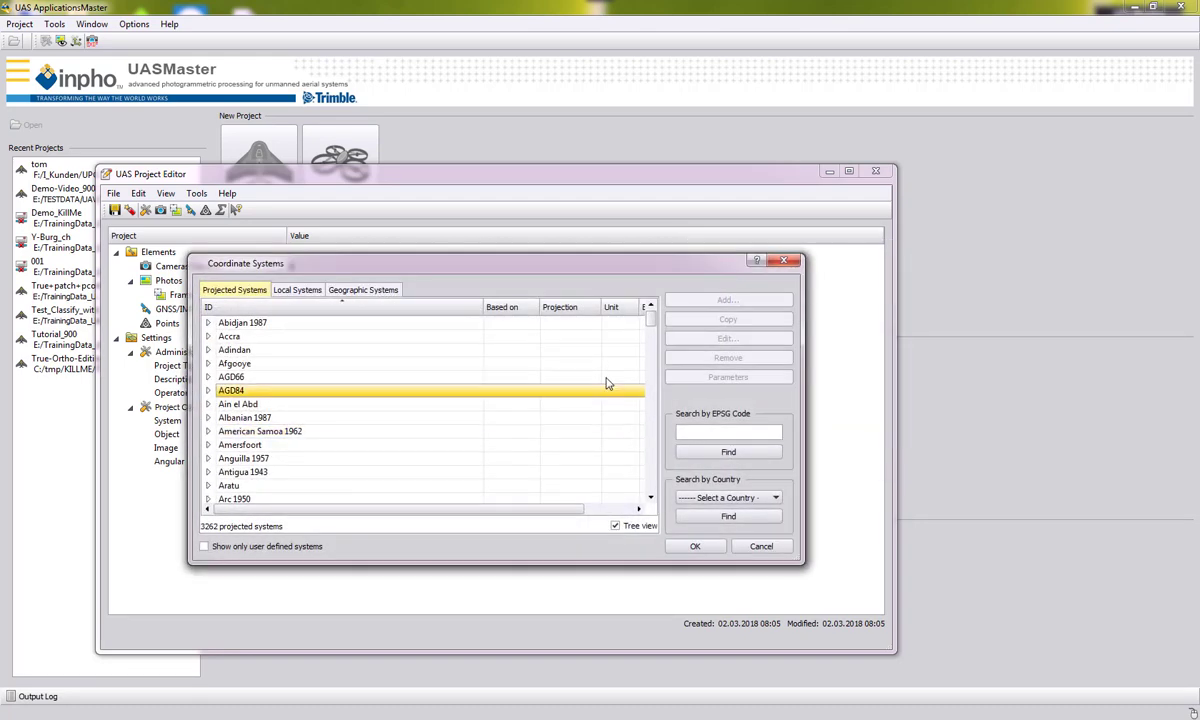
drag(649, 330, 649, 483)
click(240, 418)
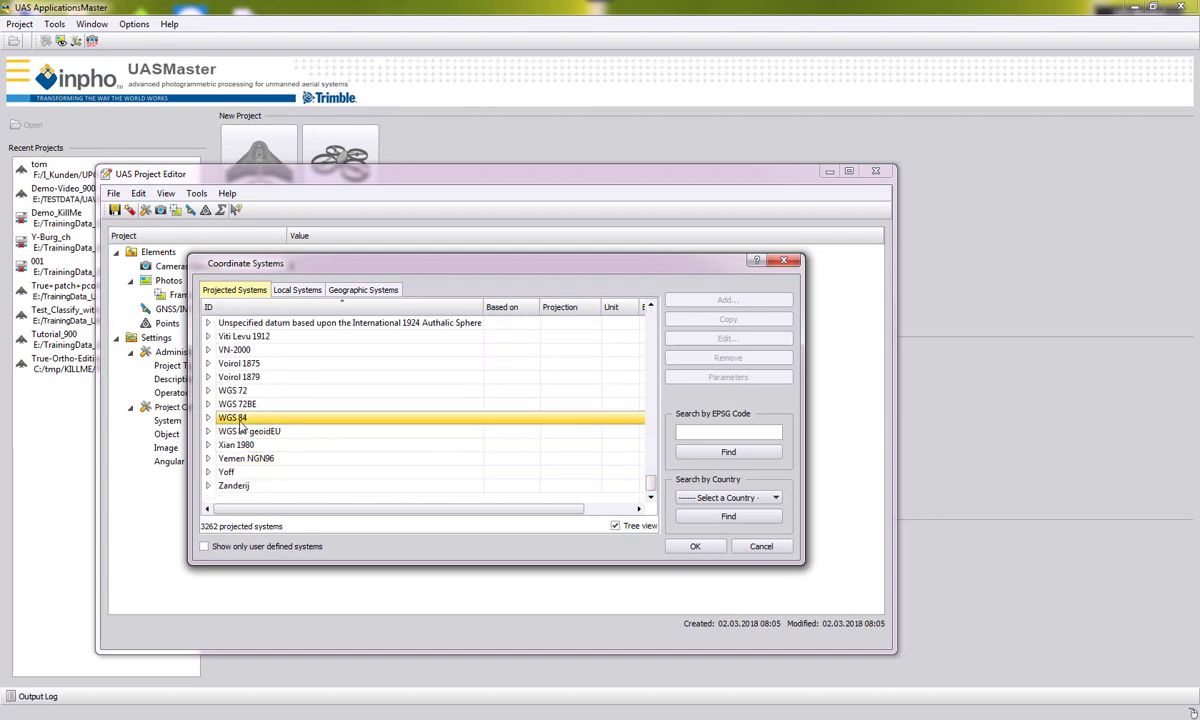
double_click(240, 418)
drag(649, 407, 652, 460)
click(472, 472)
click(362, 458)
click(695, 546)
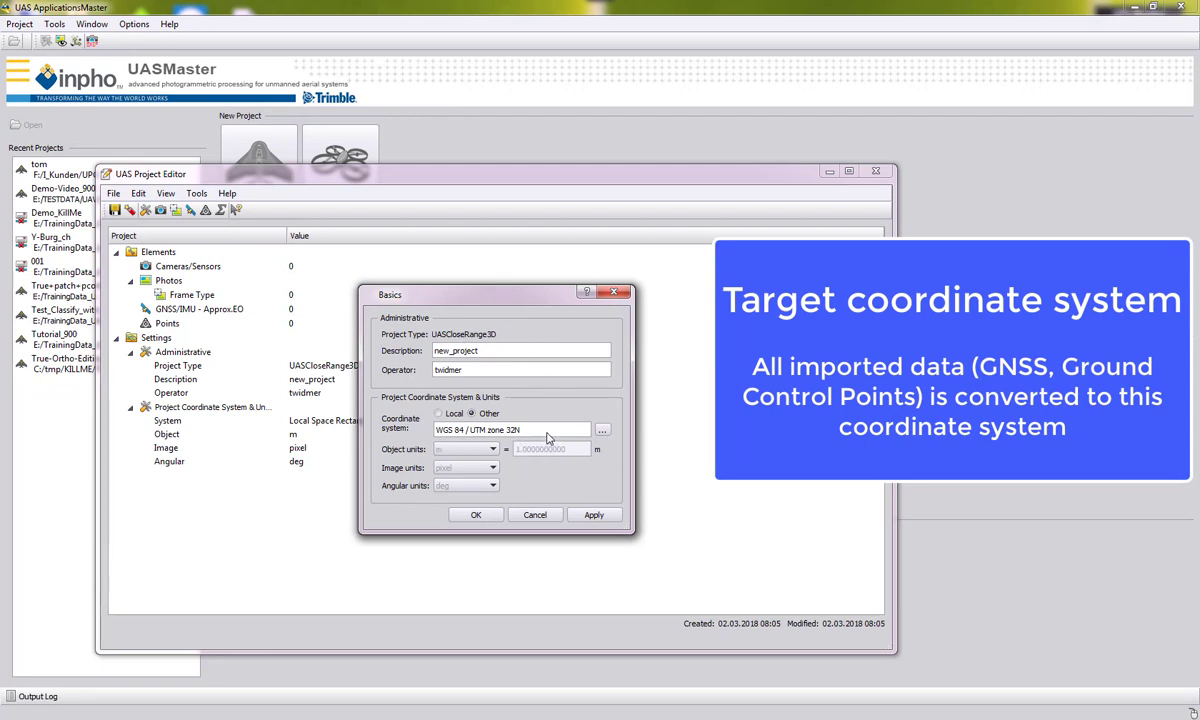
click(476, 514)
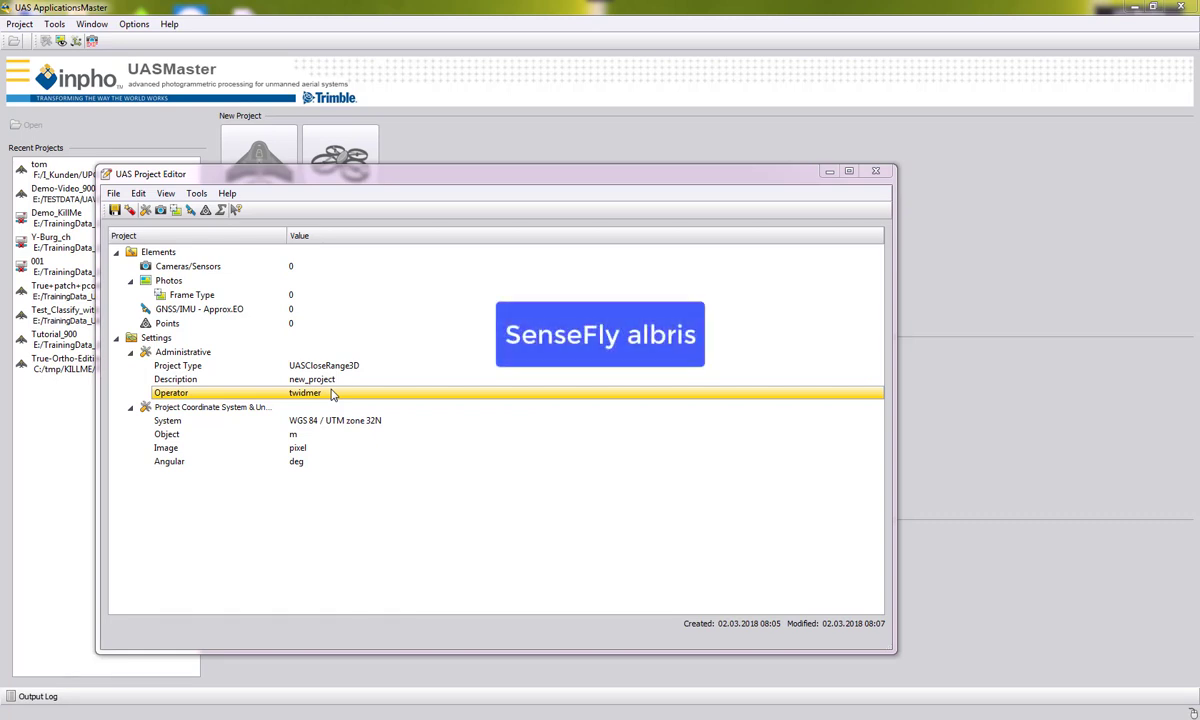
- Add the whole Images directory as Frame Photos image files, keeping default ID extraction
click(218, 308)
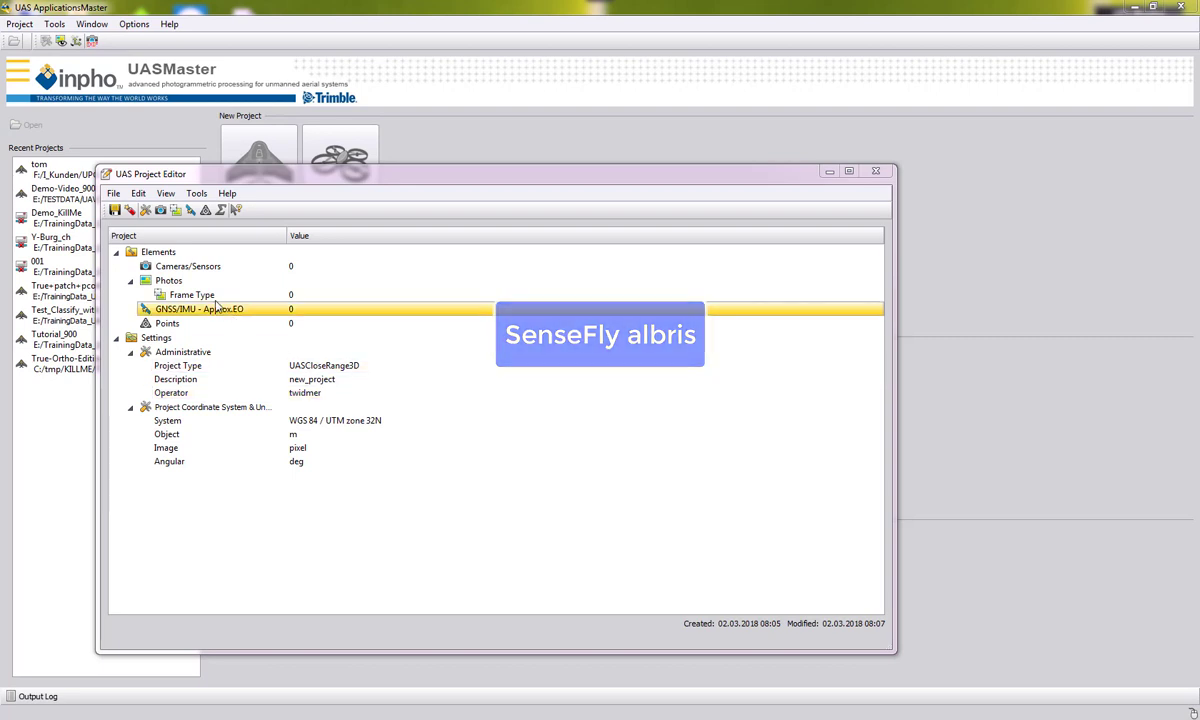
click(200, 295)
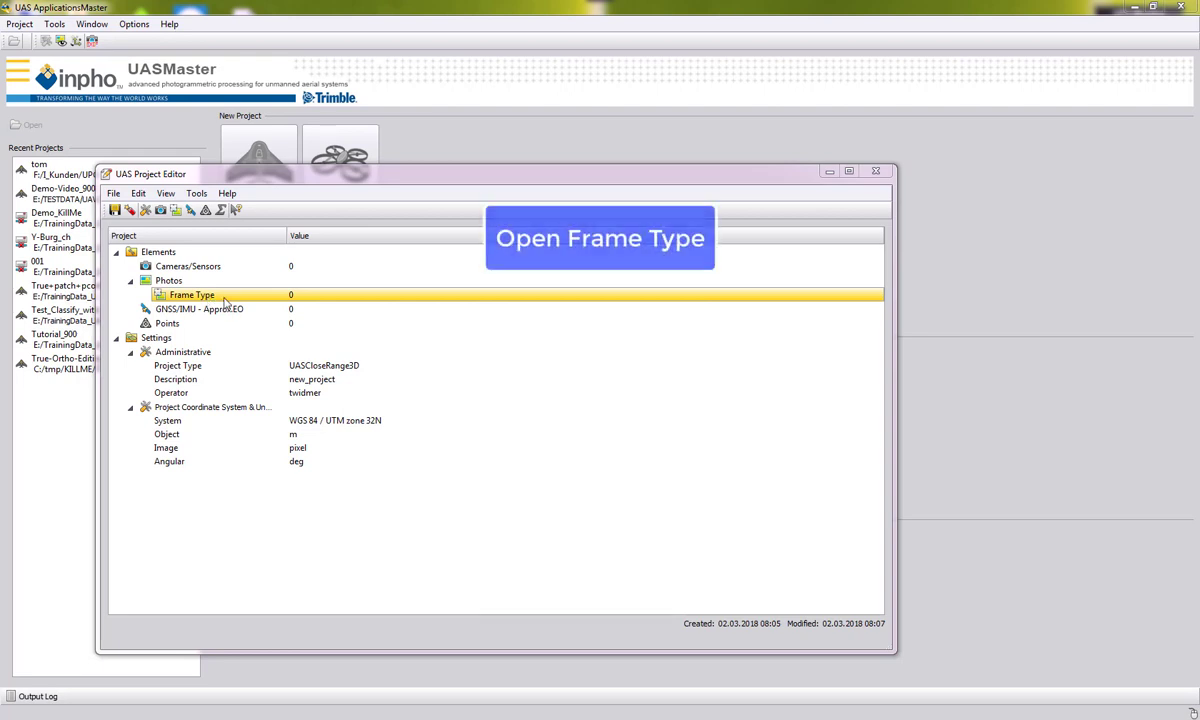
double_click(218, 298)
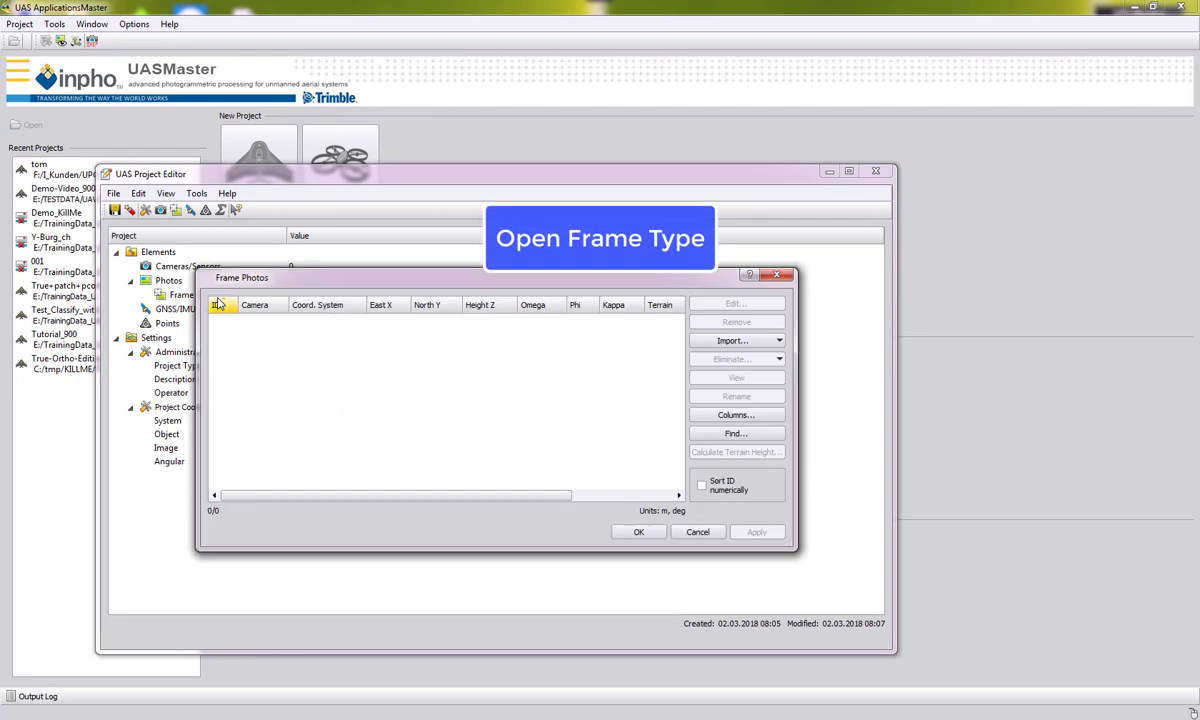
click(714, 343)
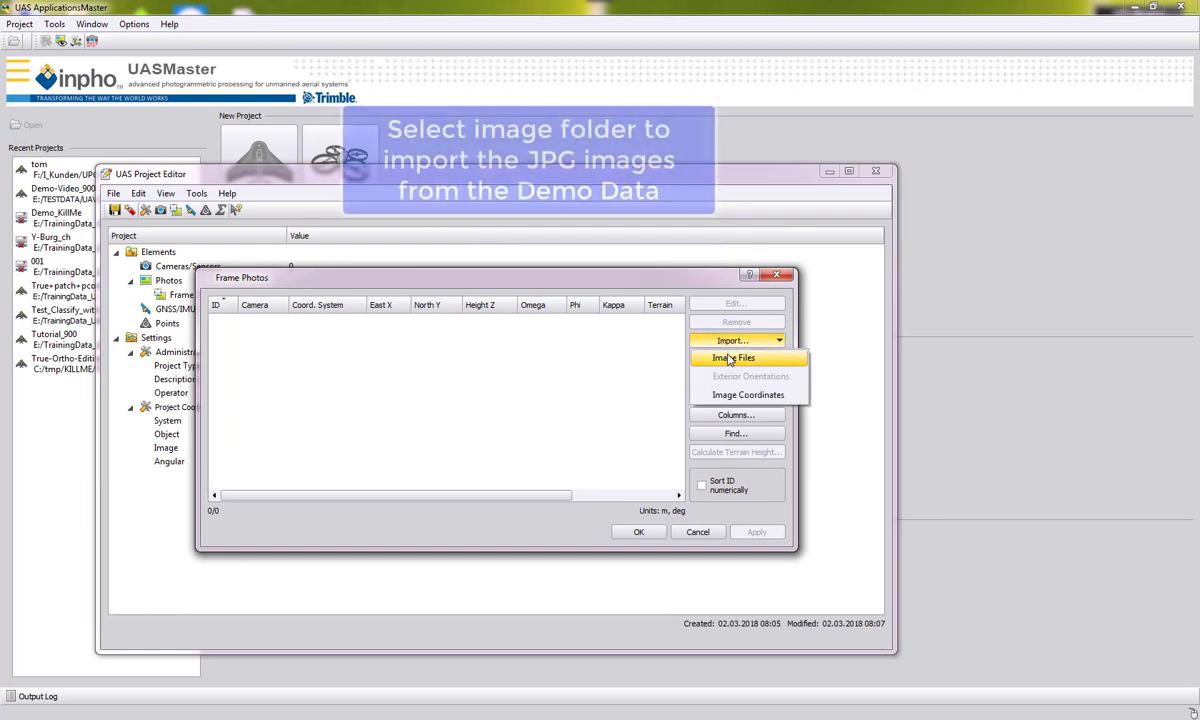
click(730, 359)
click(684, 285)
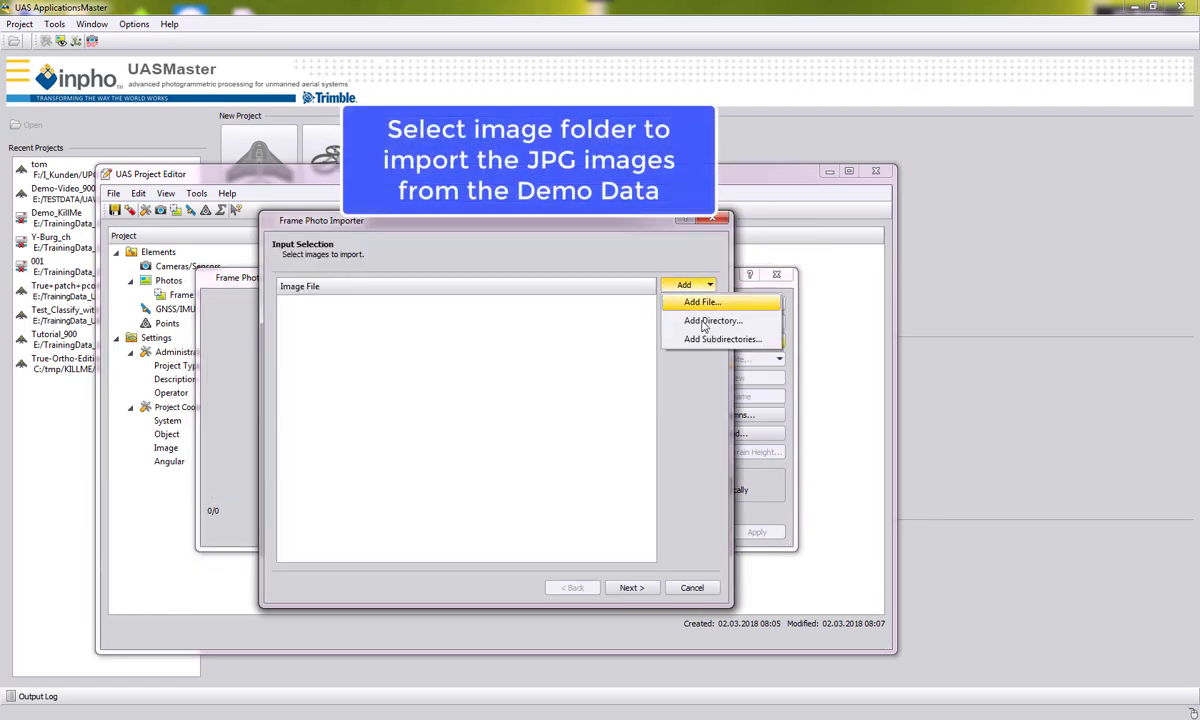
click(706, 321)
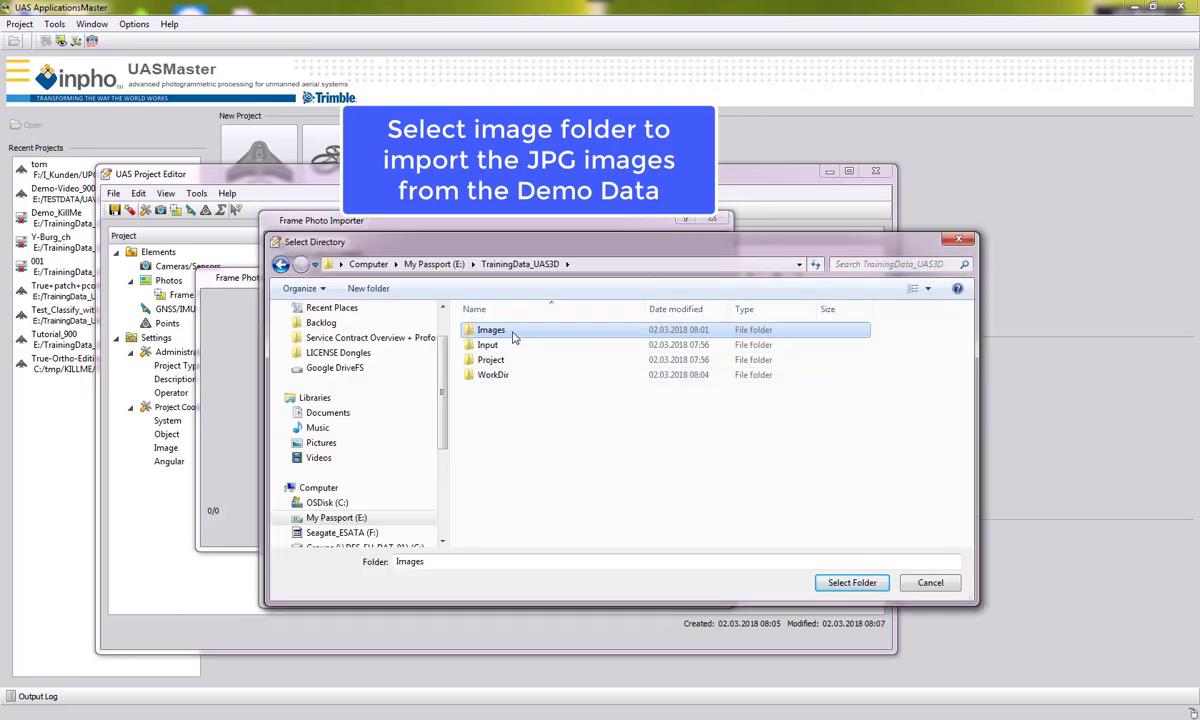
click(852, 582)
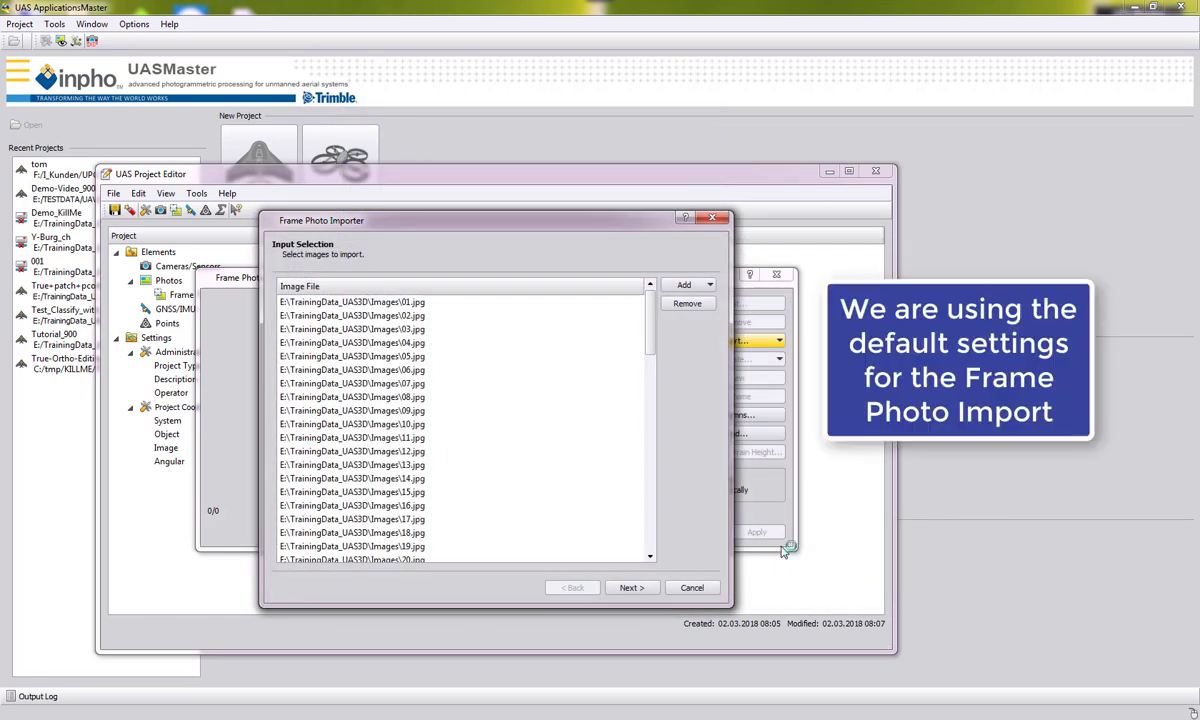
click(630, 588)
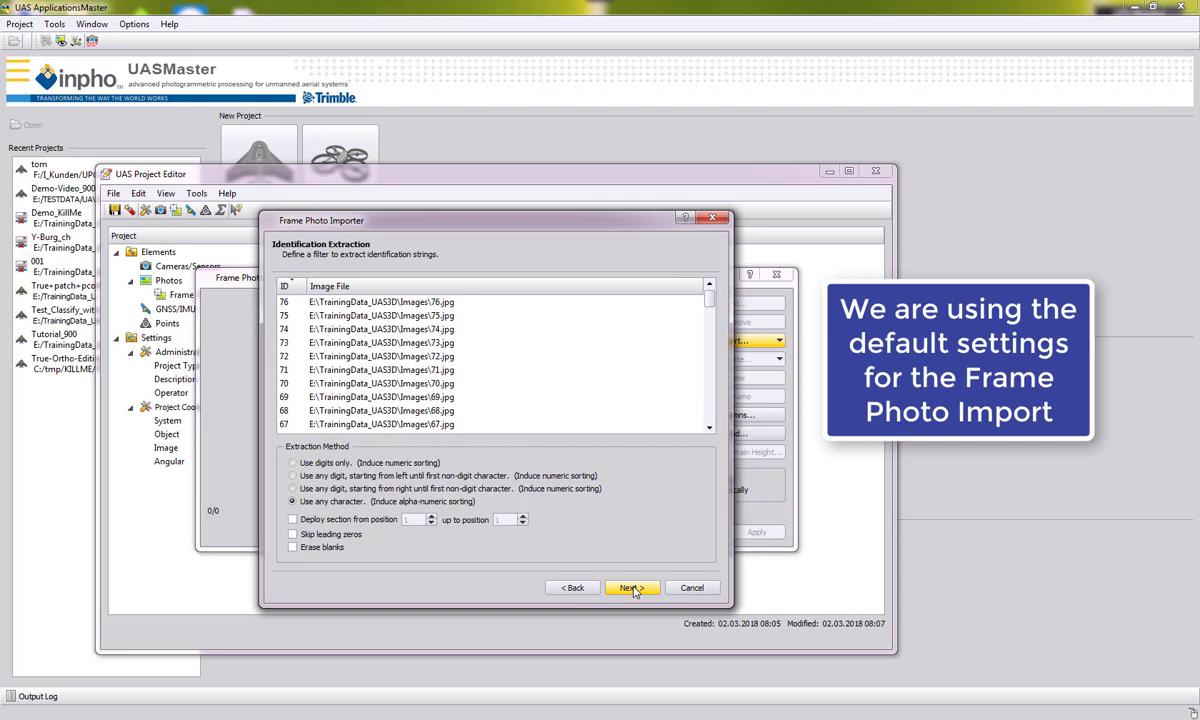
click(630, 588)
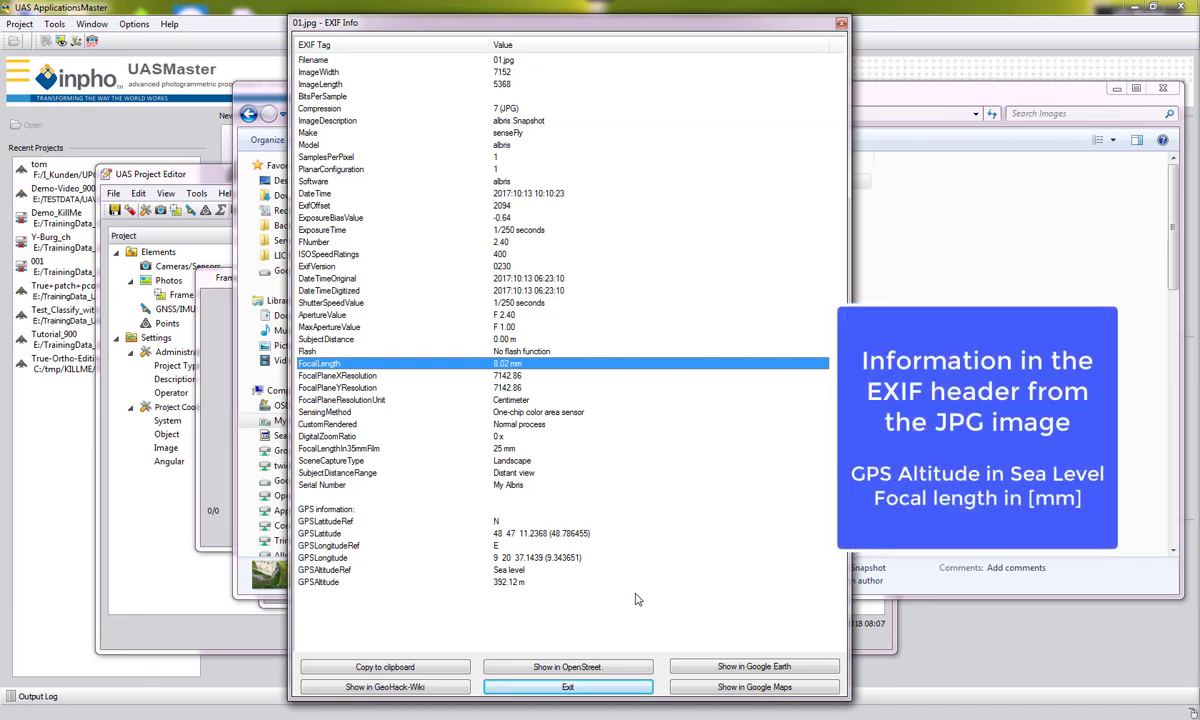
- Read the 392.12 m above-sea-level GPS altitude and 8.02 mm focal length, then close EXIF info
click(432, 583)
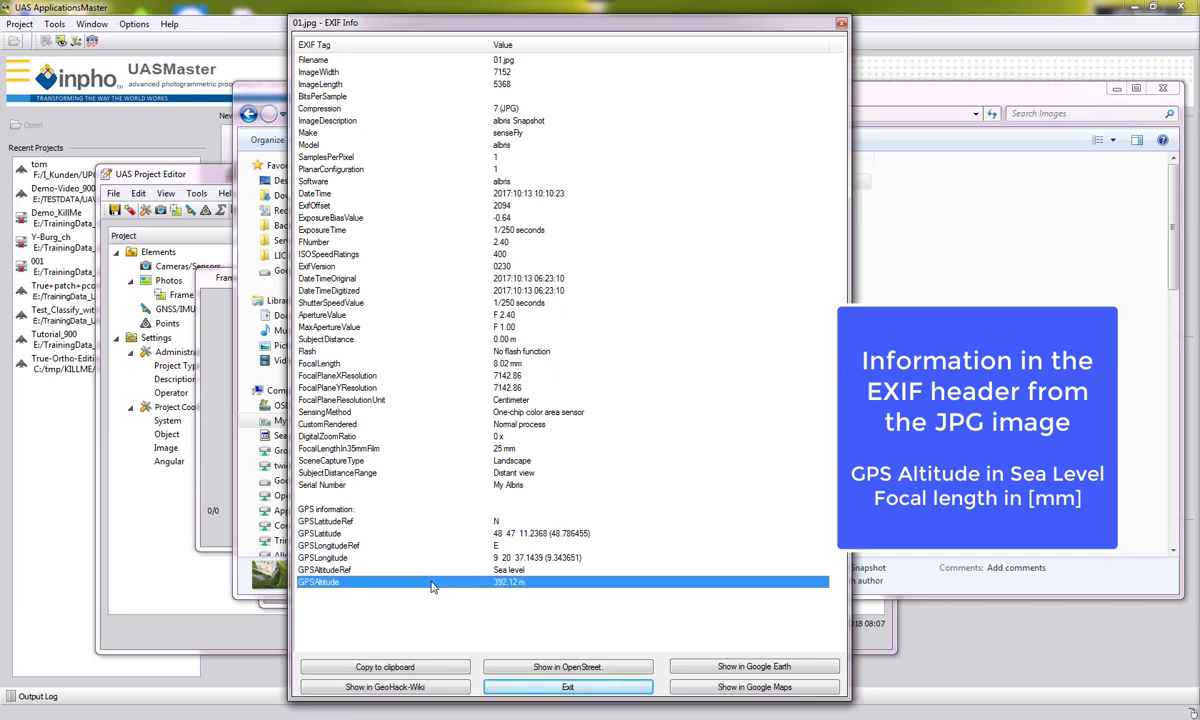
click(488, 571)
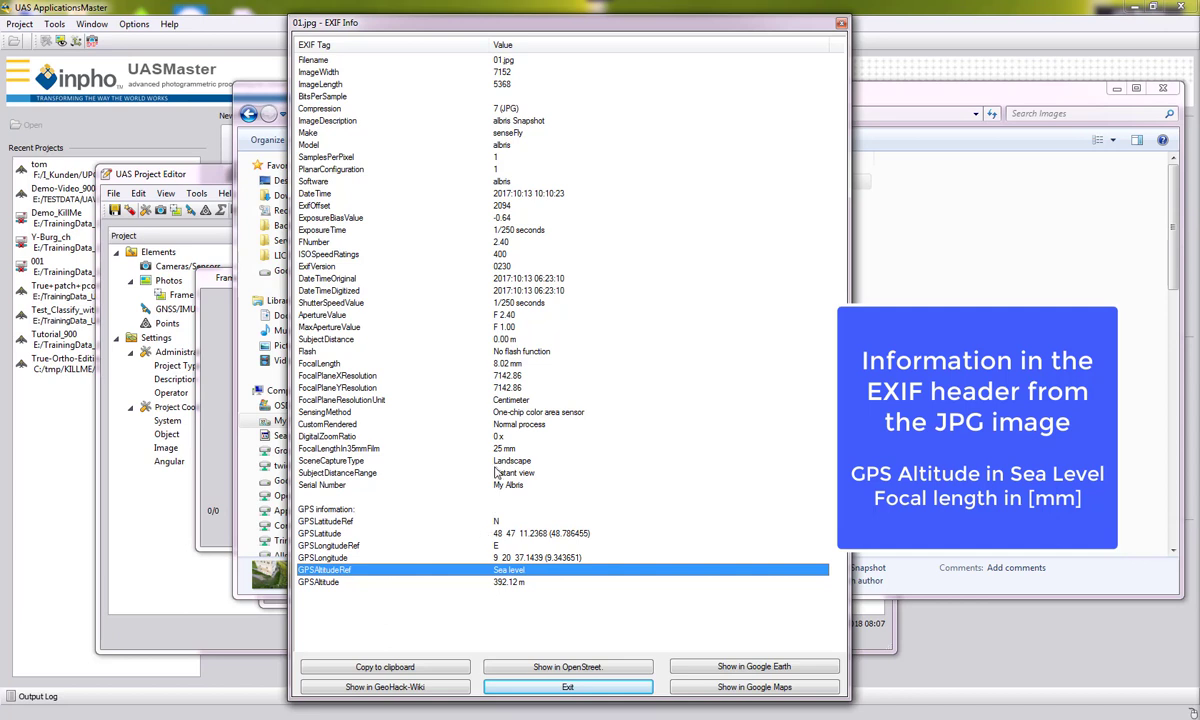
click(488, 364)
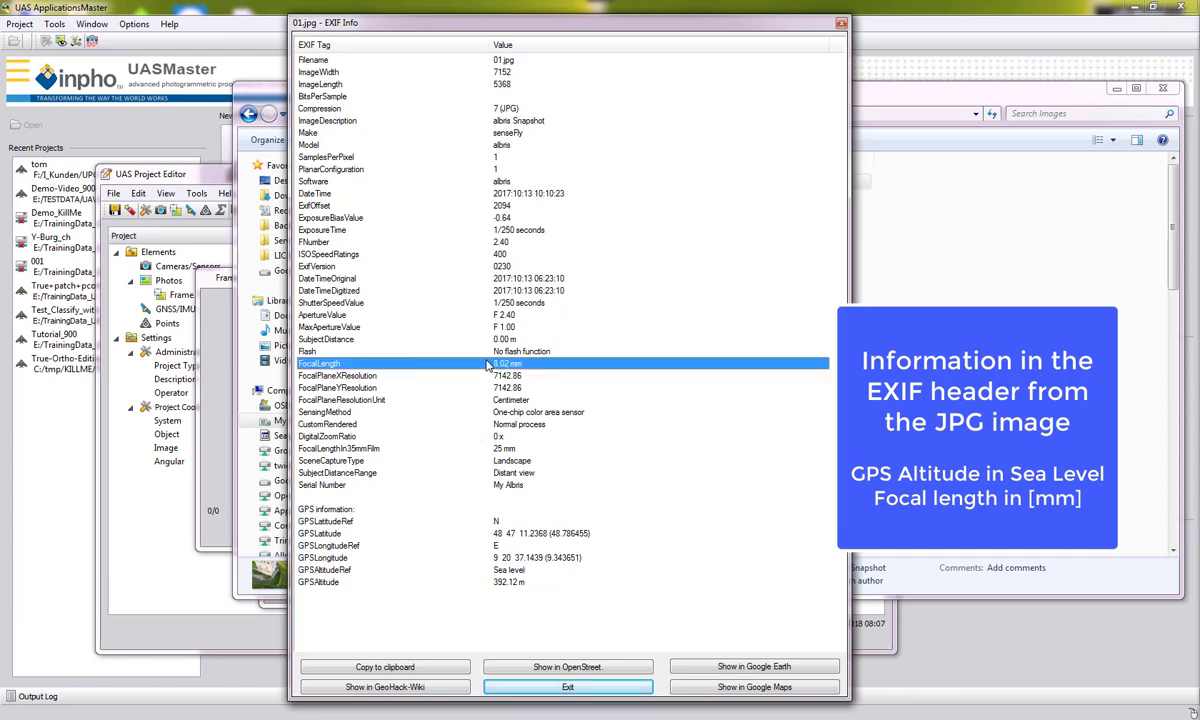
click(567, 687)
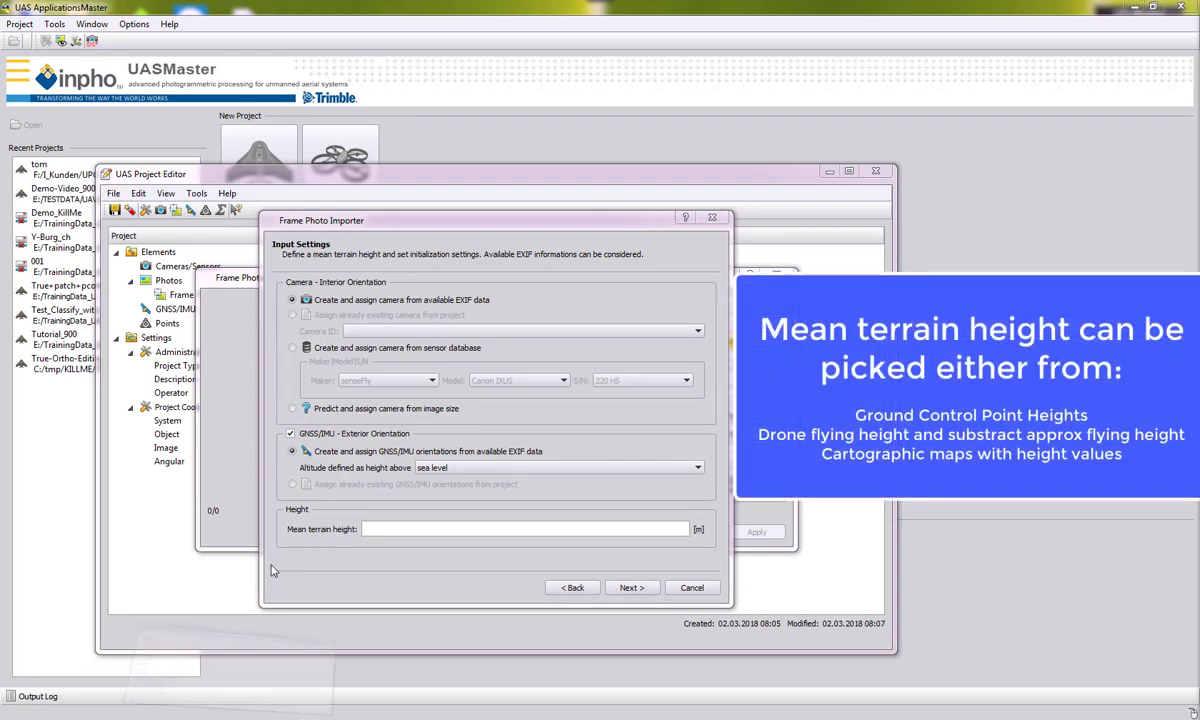
- Open yburg_gcp.txt in Notepad, review its control point heights of about 370–384 m, then close it
click(230, 650)
double_click(478, 200)
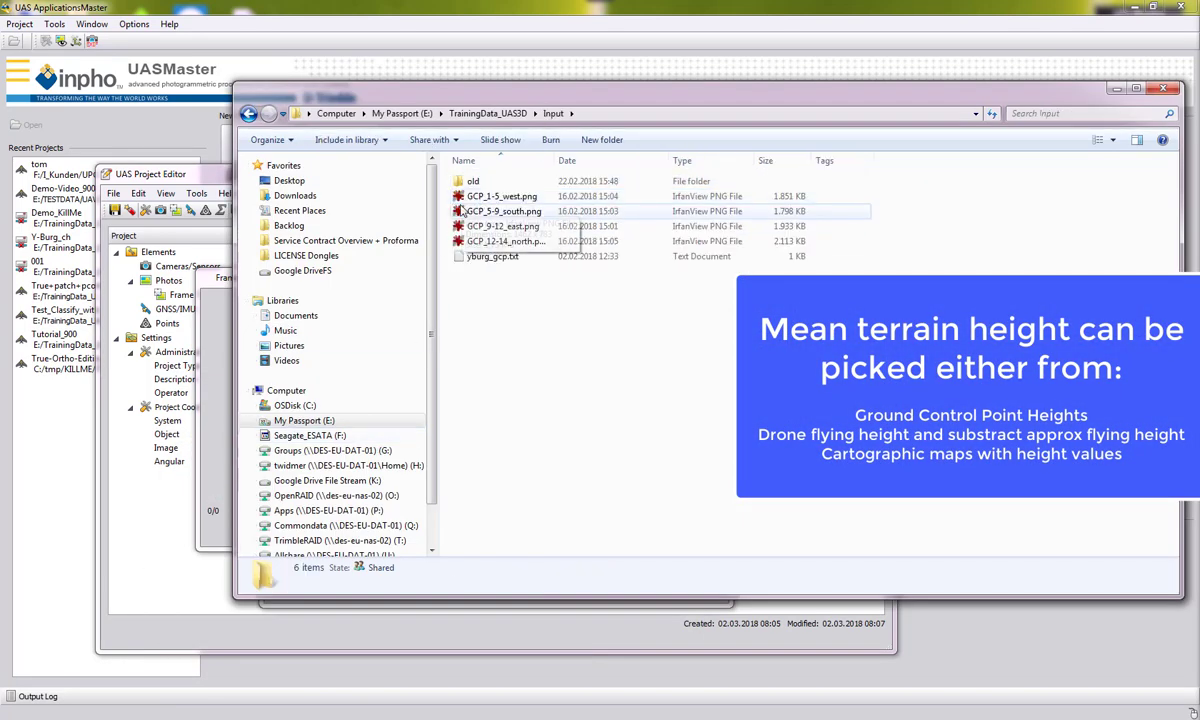
right_click(483, 258)
click(494, 268)
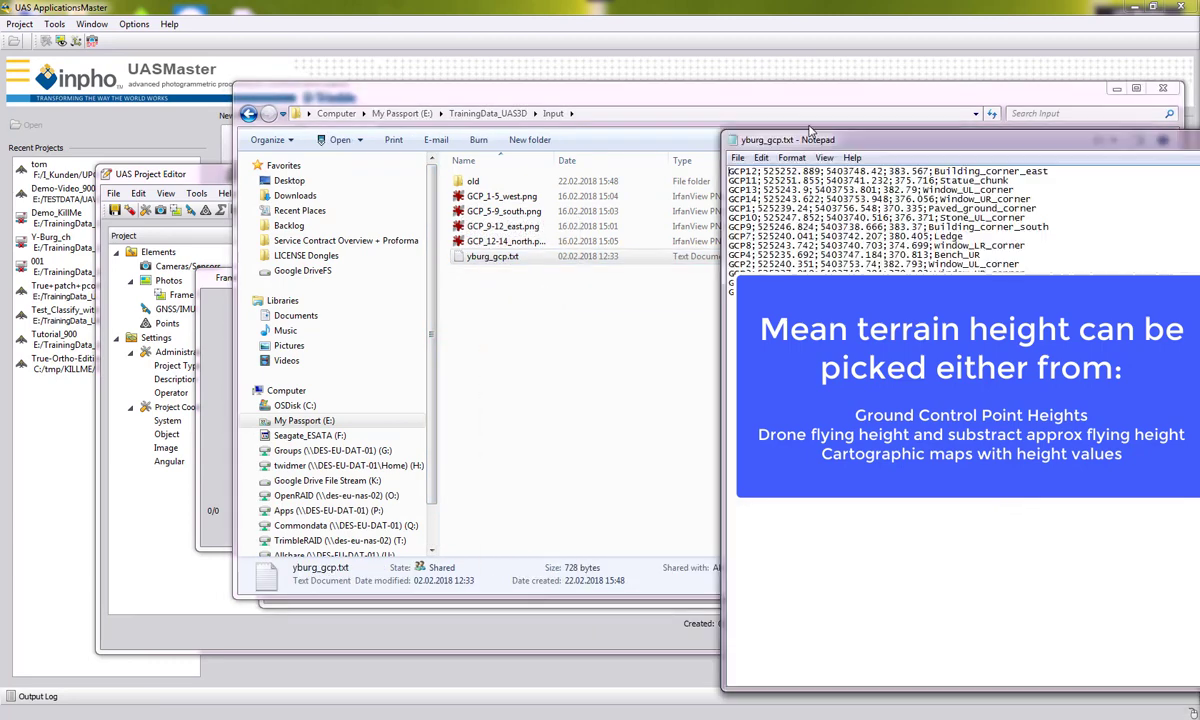
drag(958, 128, 597, 118)
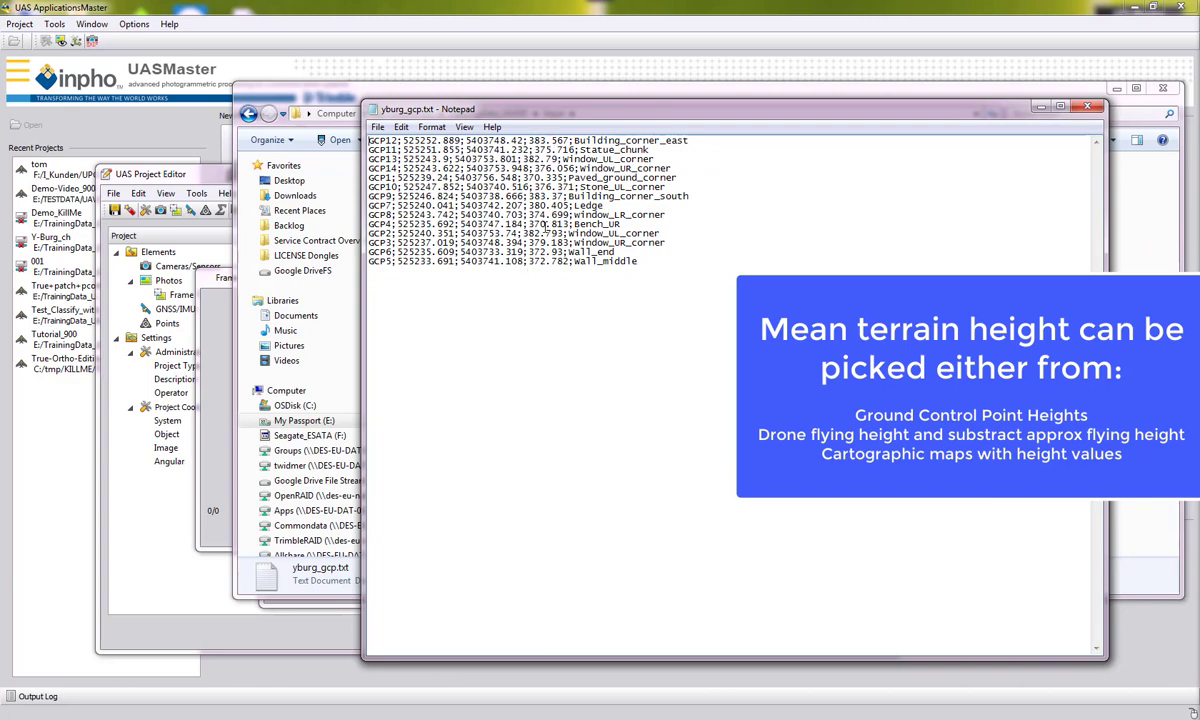
click(1087, 106)
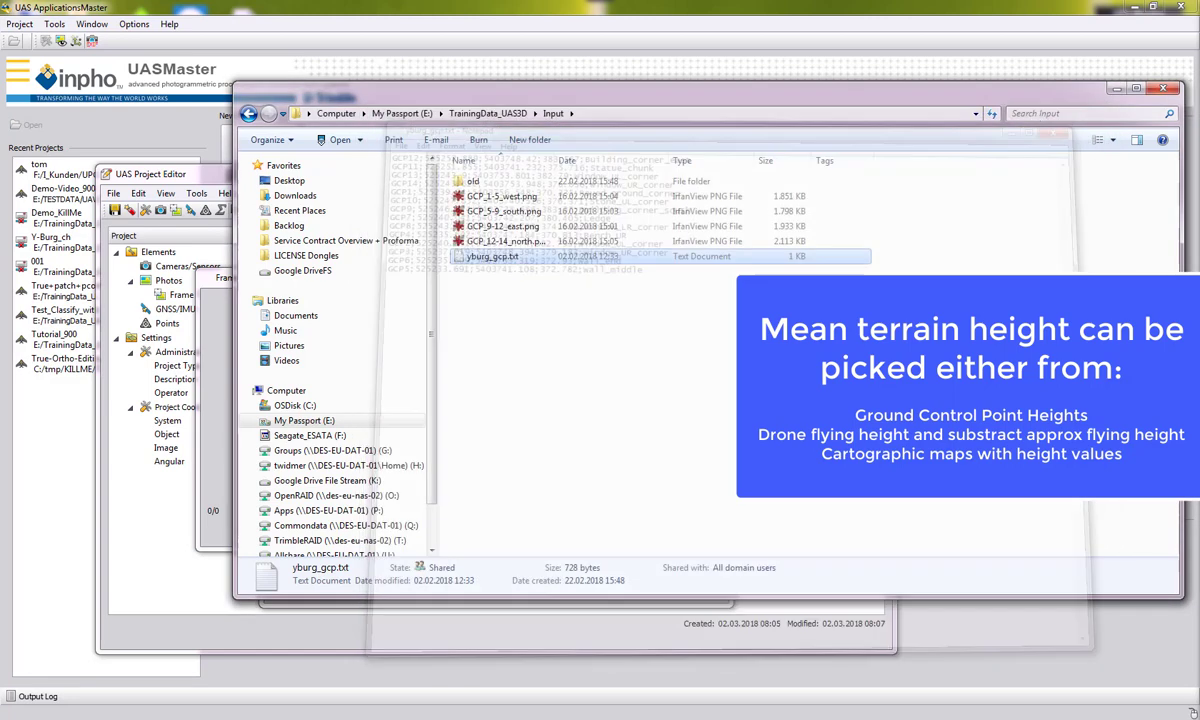
- Import the photos with a 375 m mean terrain height, then open the senseFly_albris_8.020000 camera details
click(1117, 88)
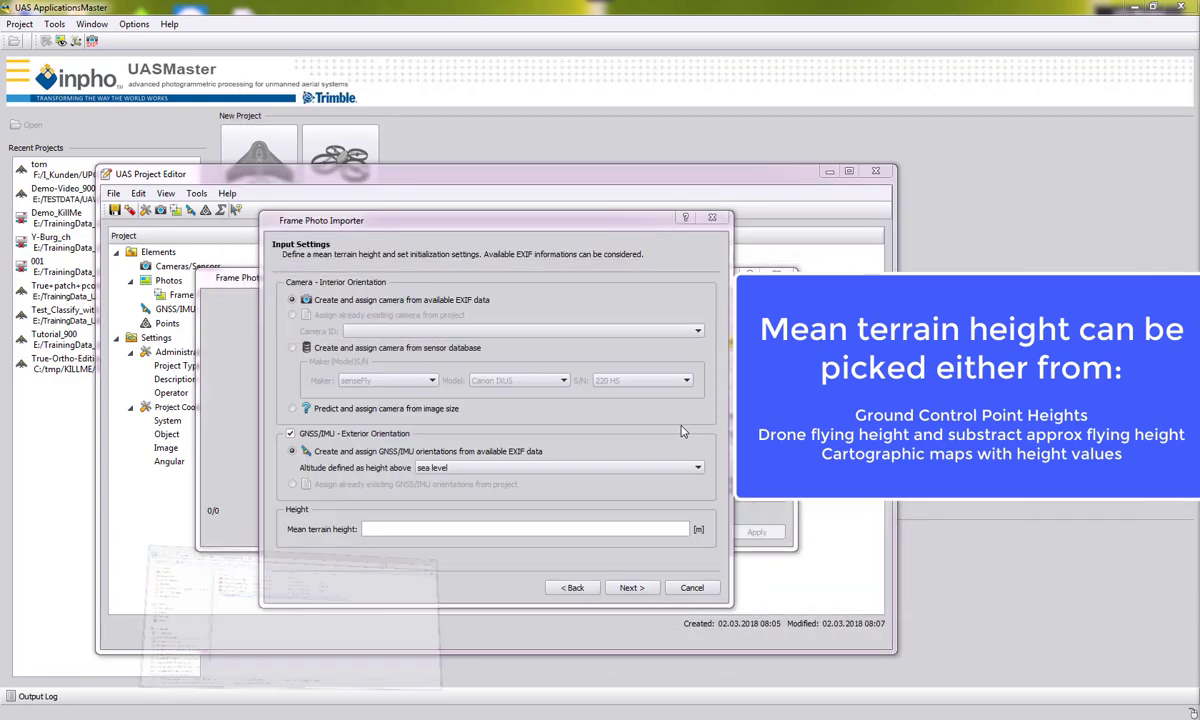
click(475, 531)
text(375)
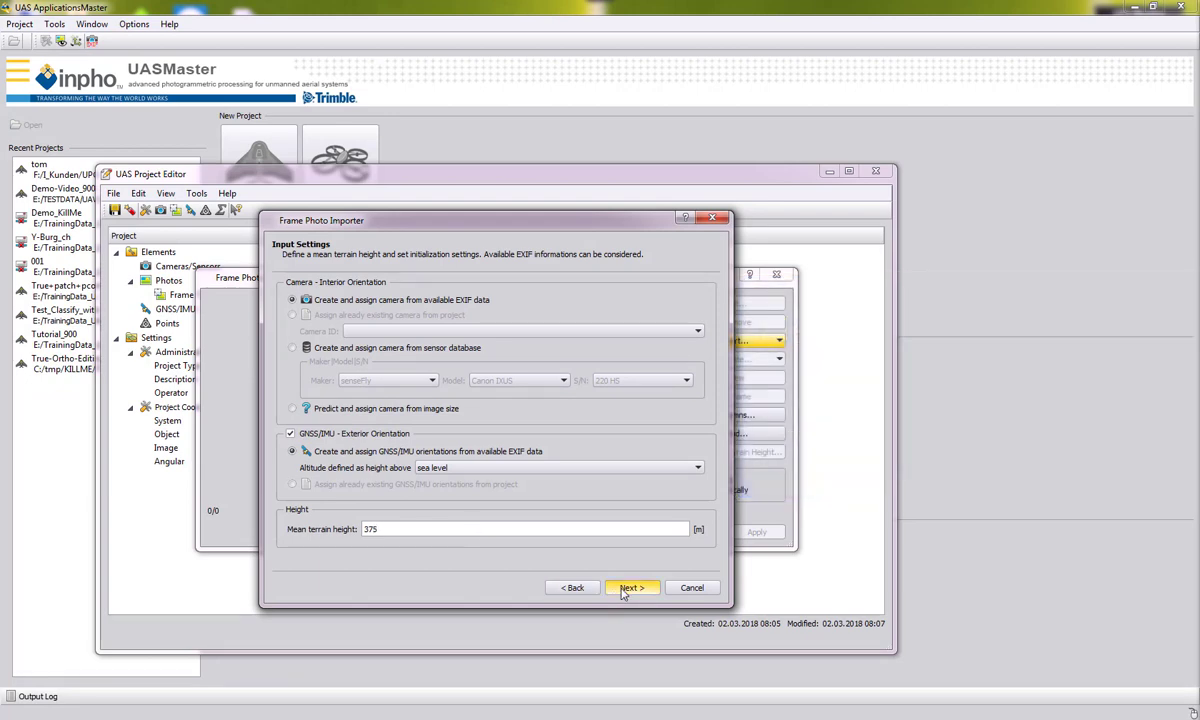
click(623, 589)
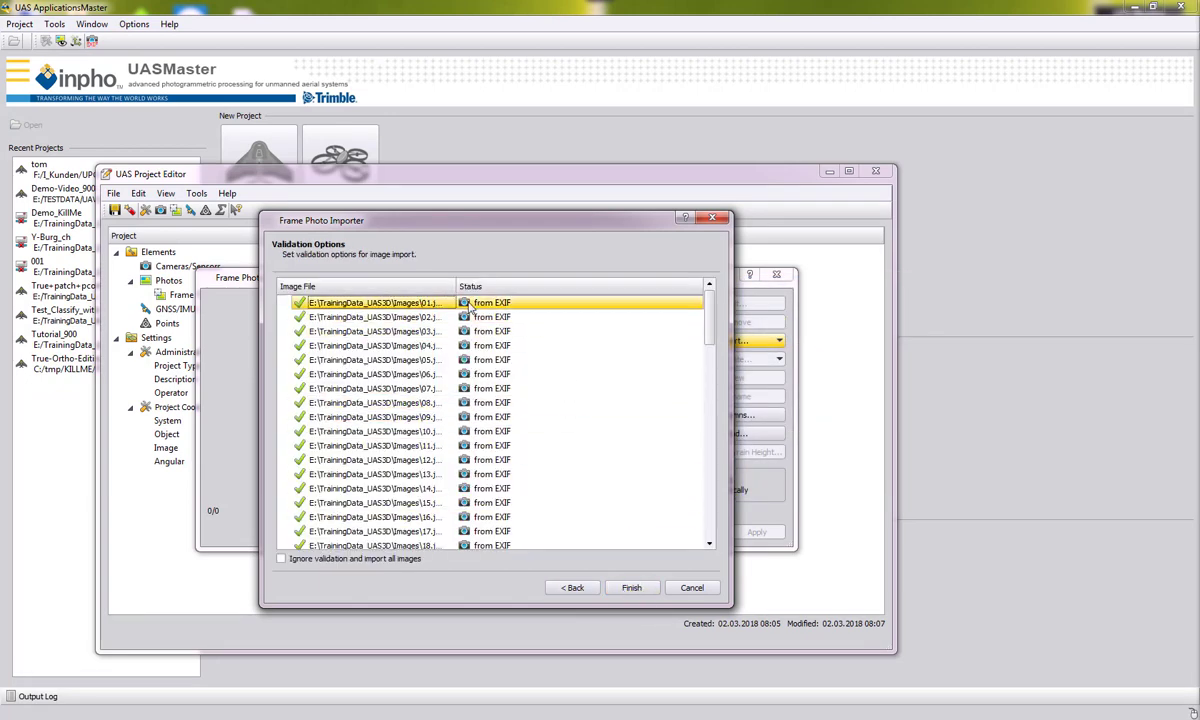
click(628, 590)
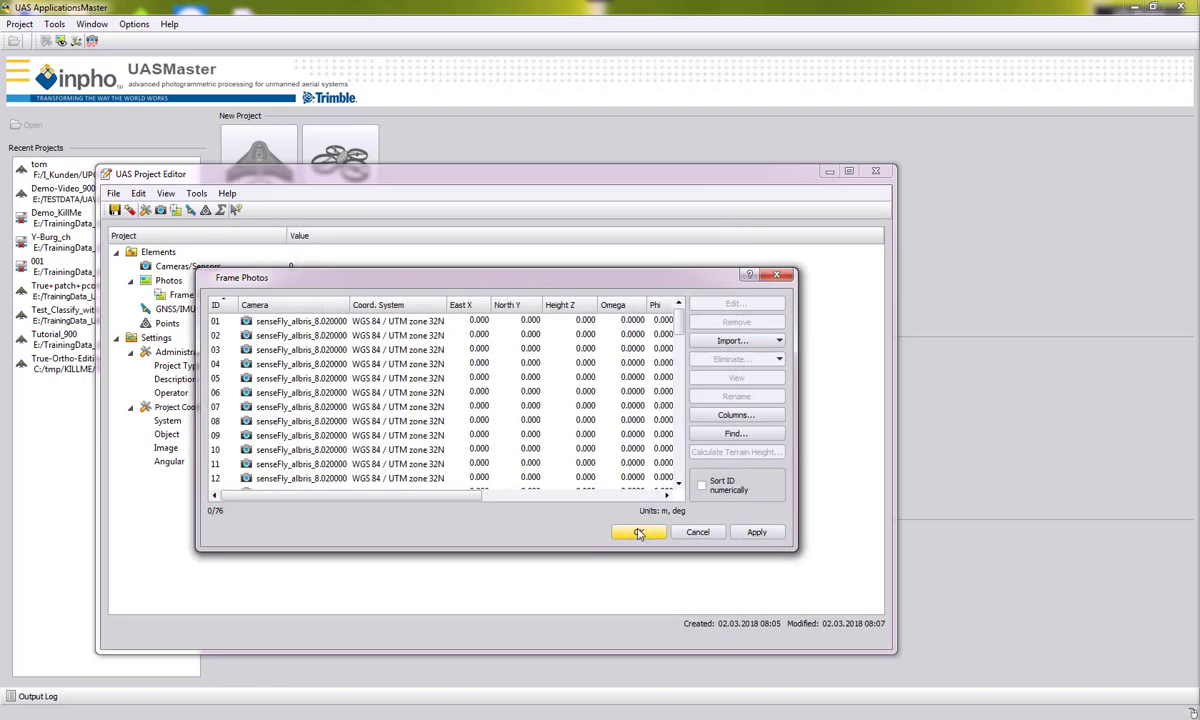
click(636, 533)
click(170, 312)
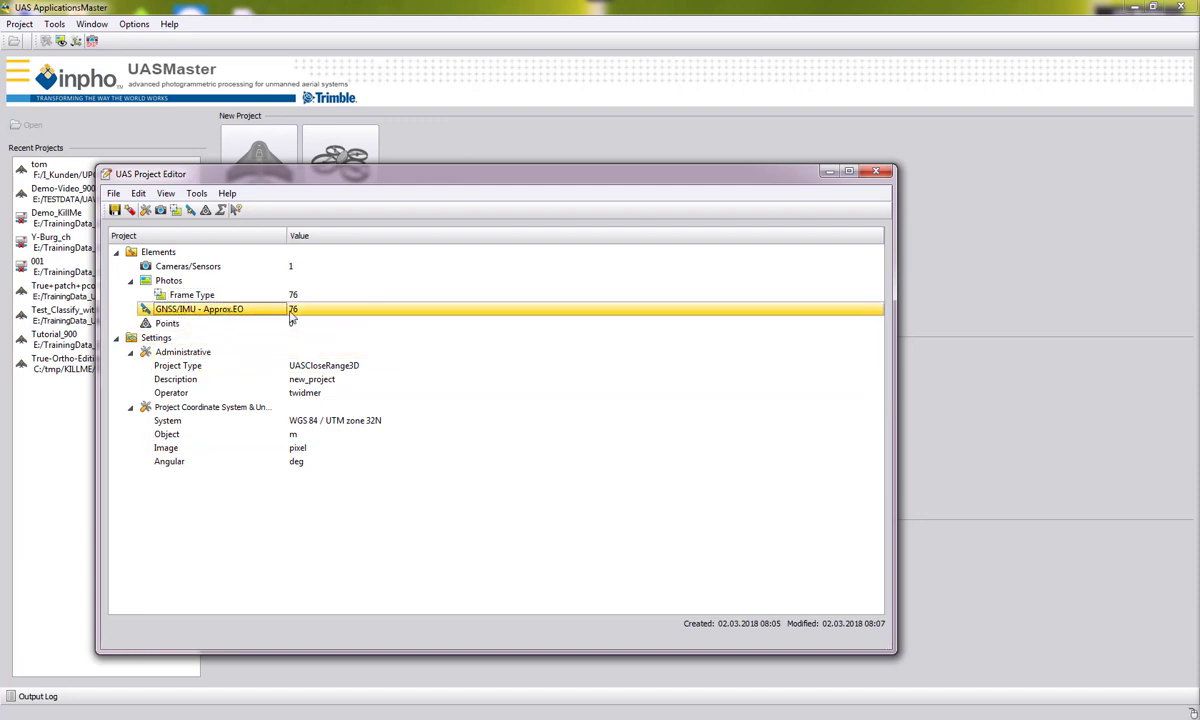
click(190, 267)
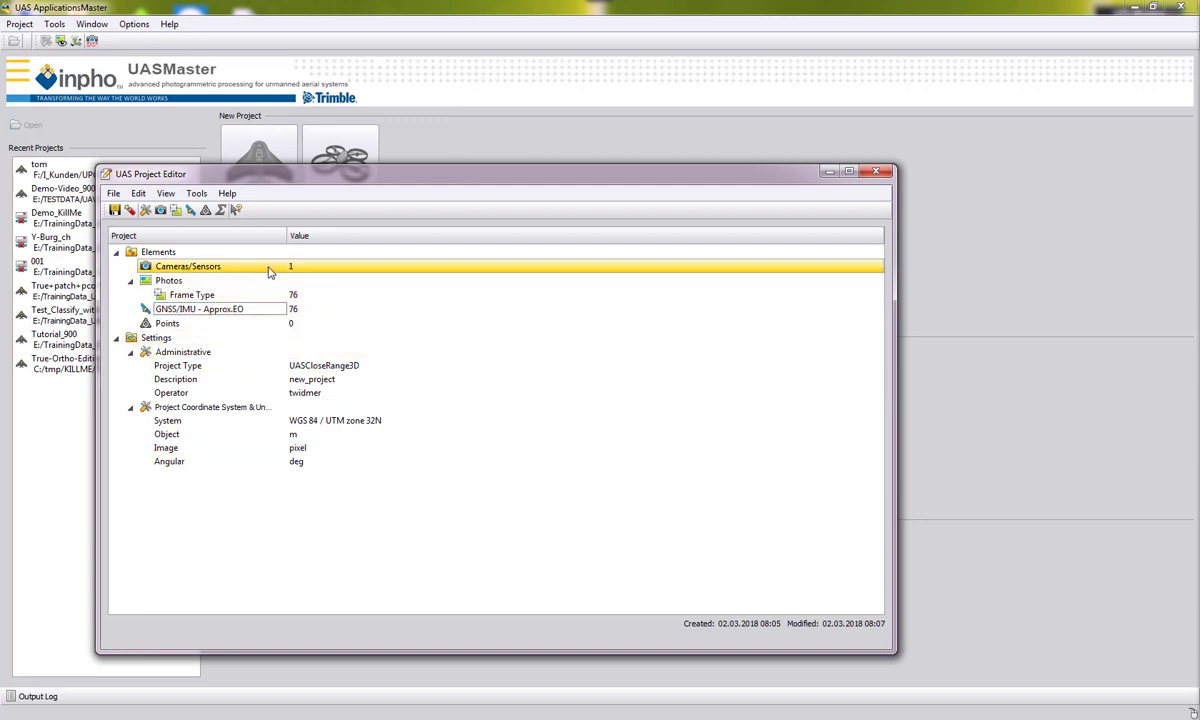
double_click(233, 268)
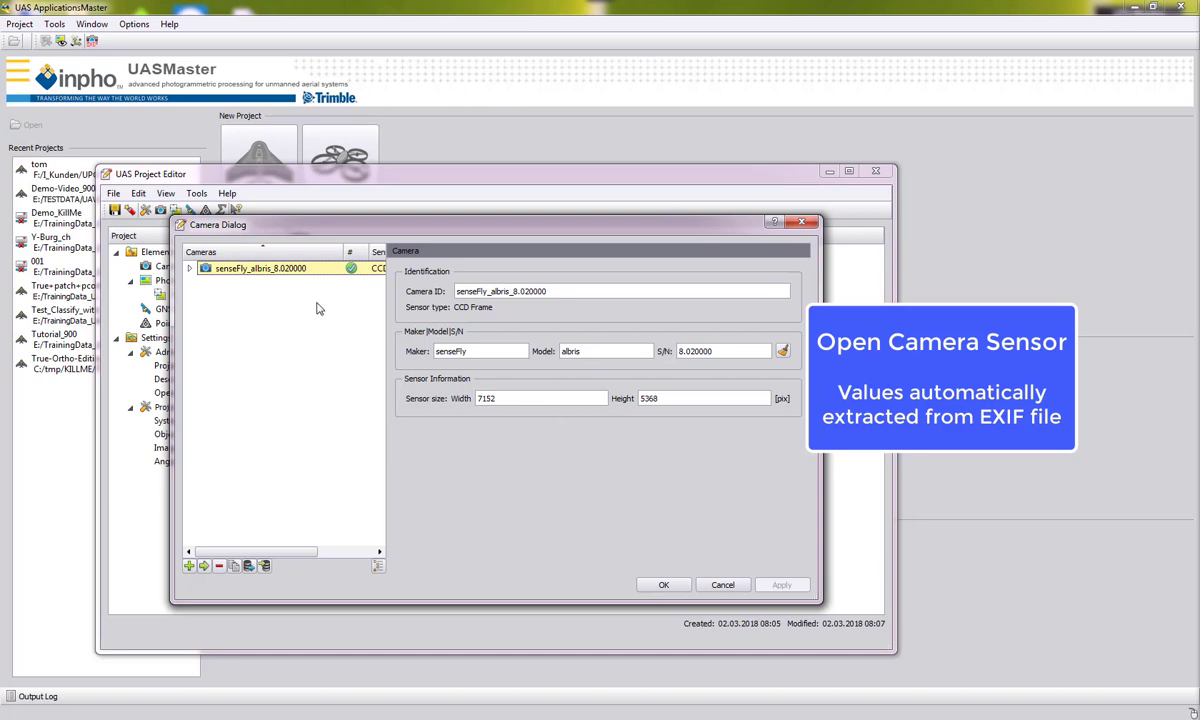
- Review the senseFly albris camera's Calibration Set 1 parameters and close the camera dialog
click(189, 268)
click(245, 283)
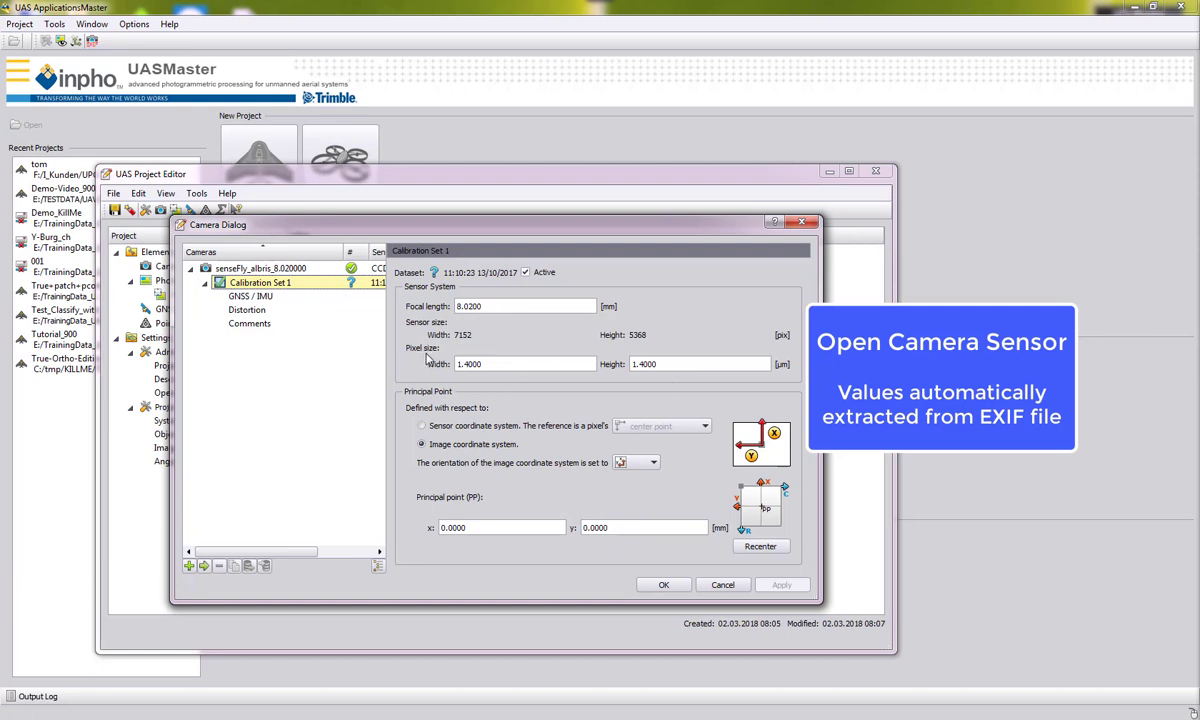
click(663, 584)
- Inspect the GNSS/IMU position table, then bring up the Frame Photos list
click(238, 310)
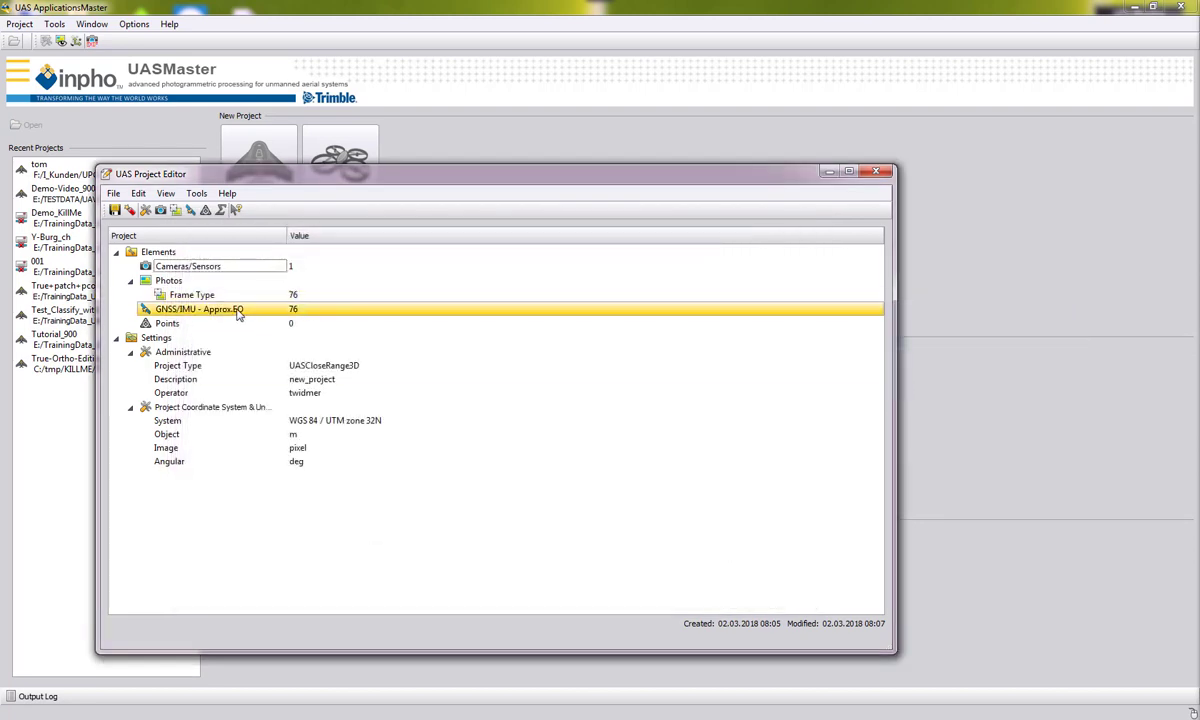
double_click(238, 311)
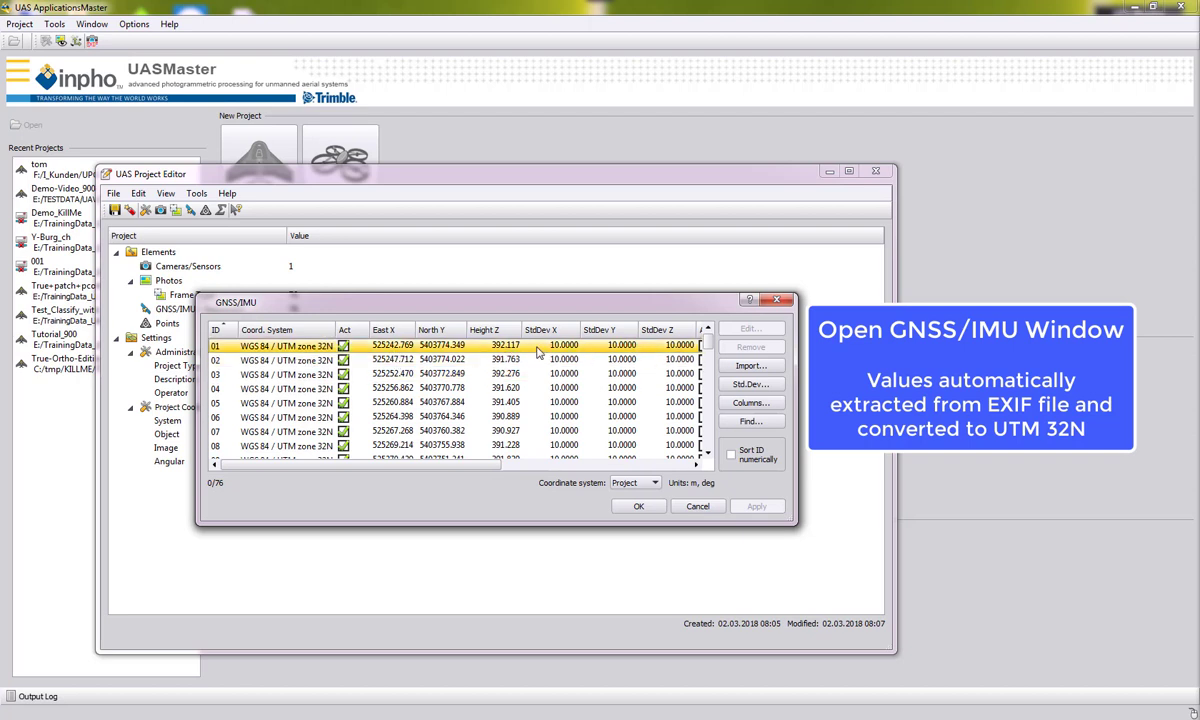
click(655, 360)
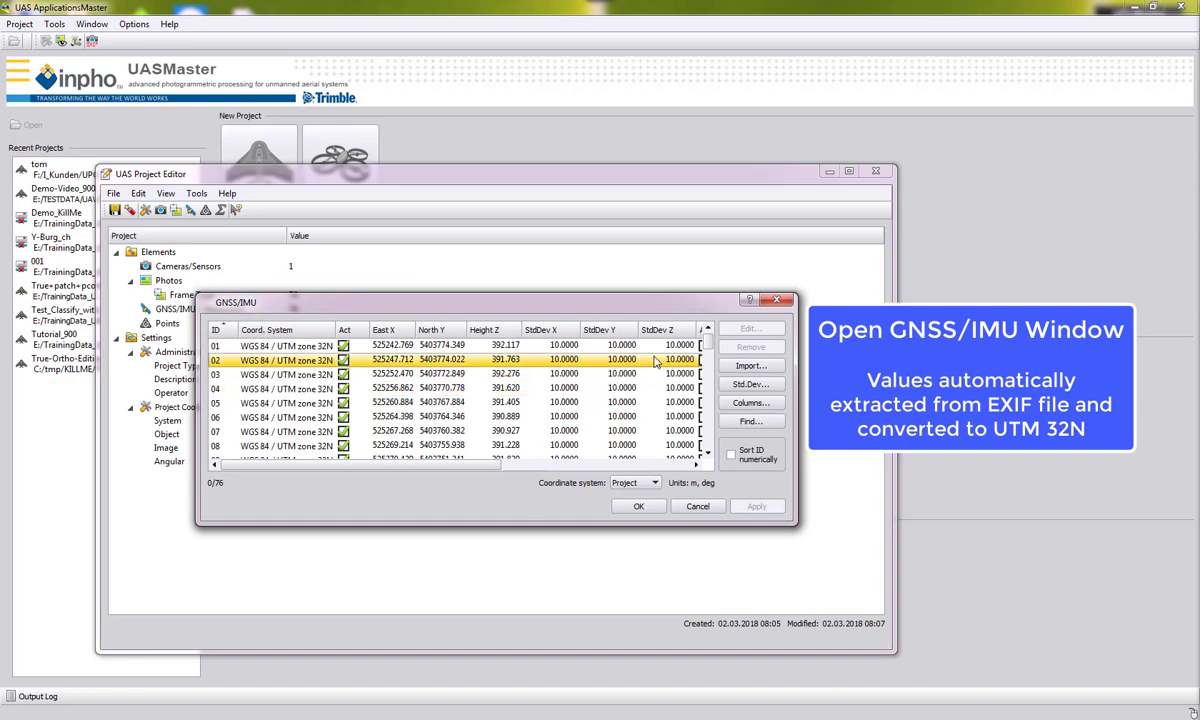
click(638, 506)
double_click(205, 296)
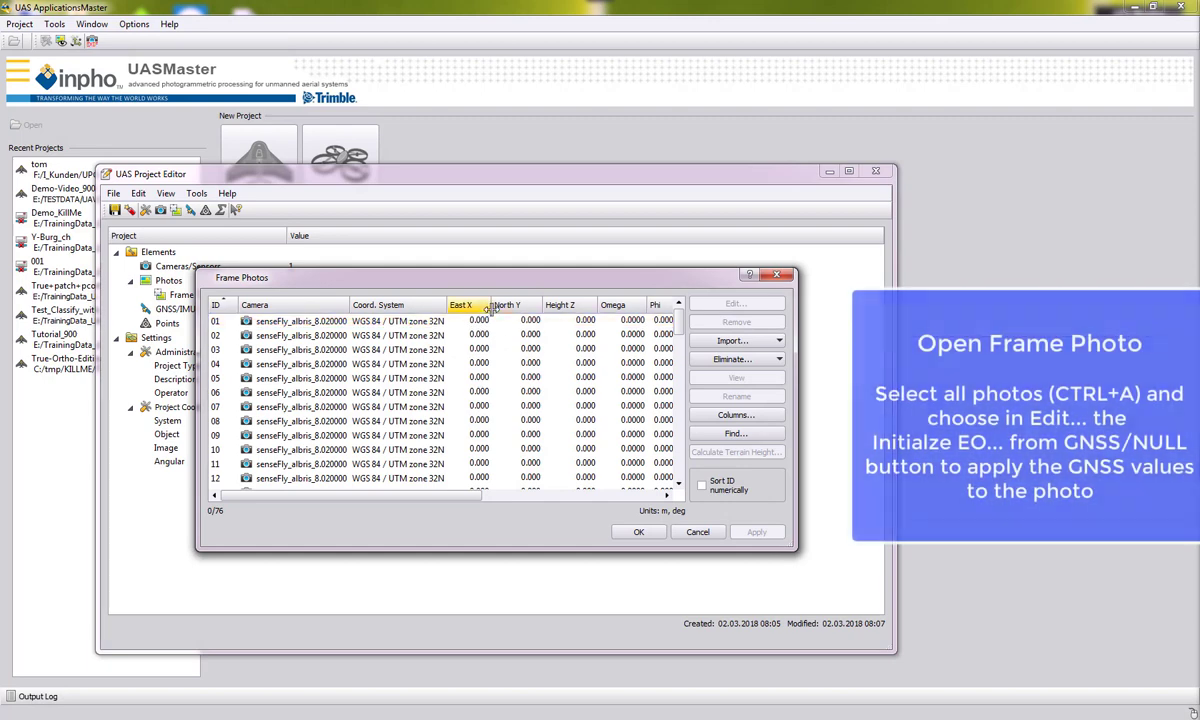
- Select all 76 photos and initialize their EO from GNSS with null rotations
click(451, 319)
key(Down)
key(Down)
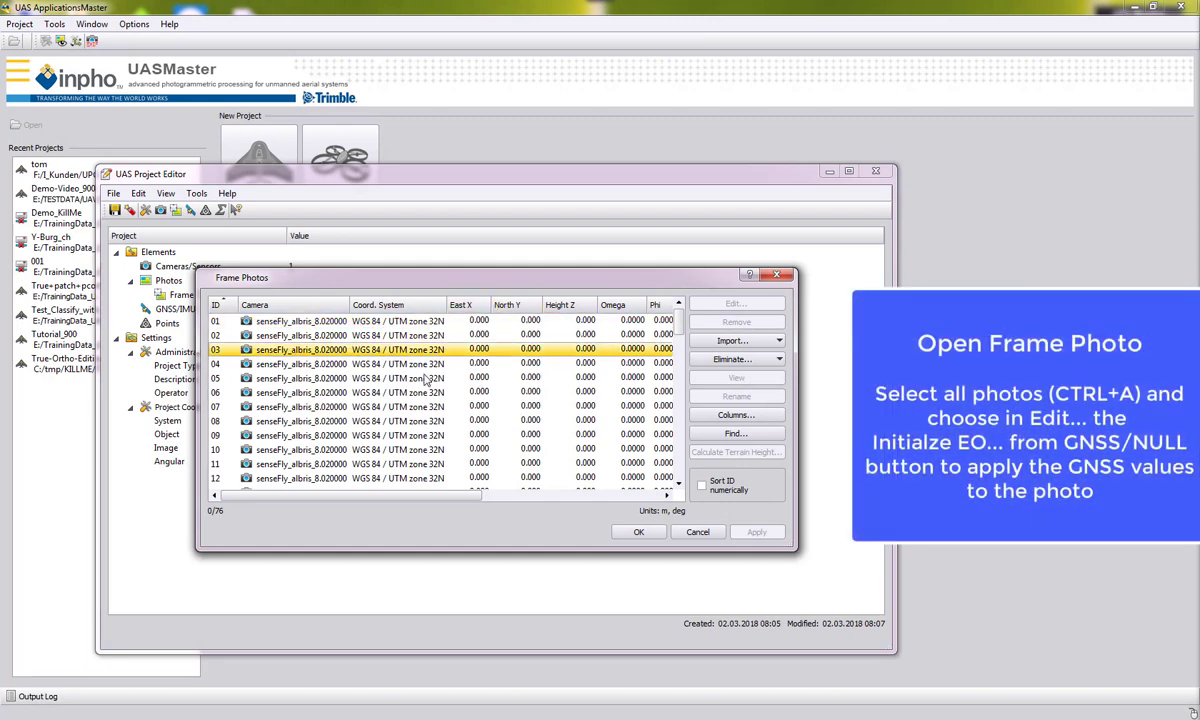
click(510, 320)
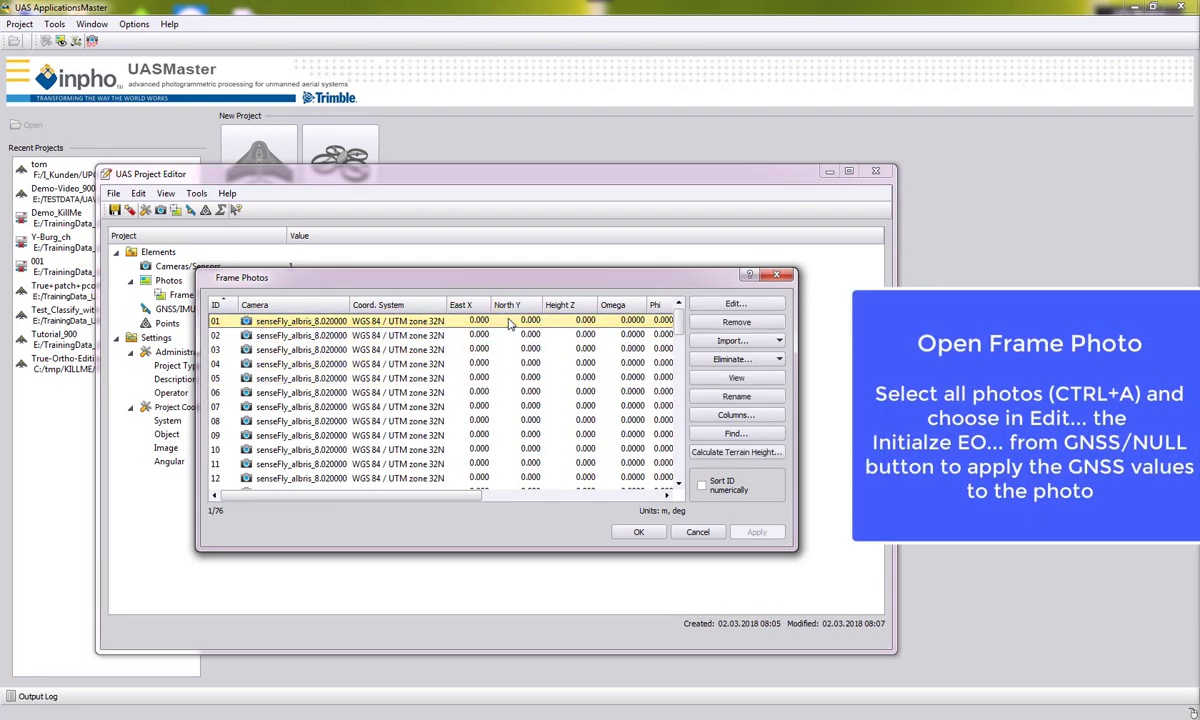
key(ctrl+a)
click(735, 304)
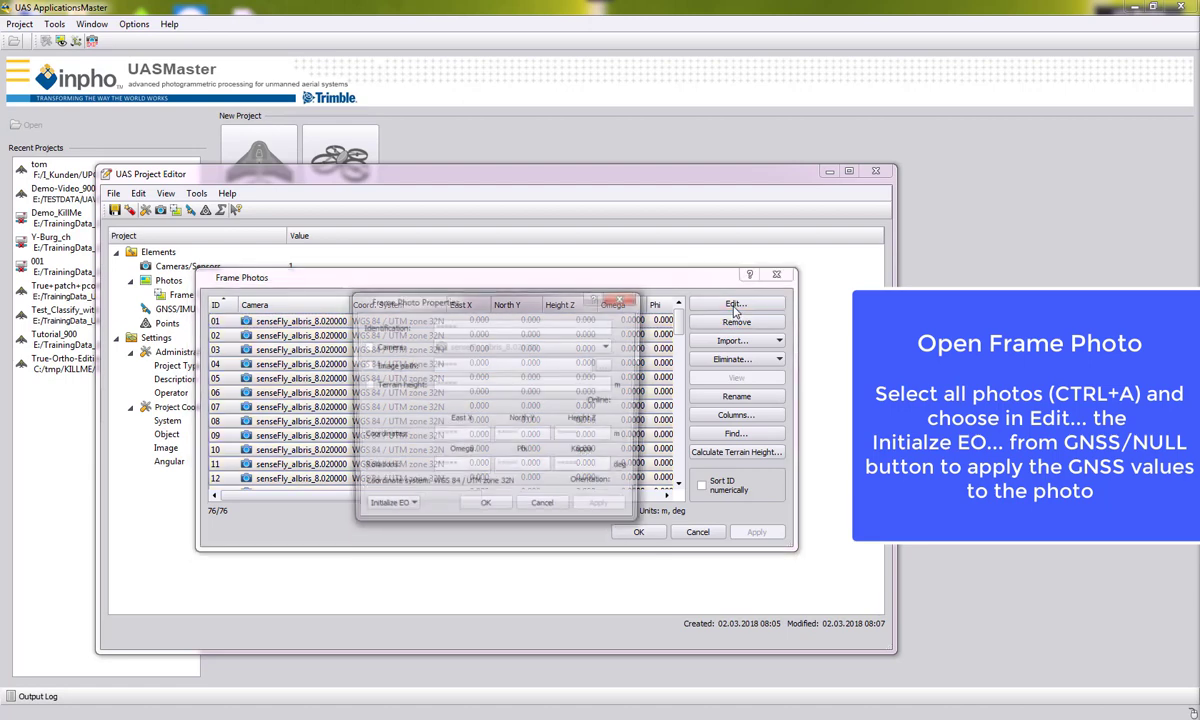
click(386, 508)
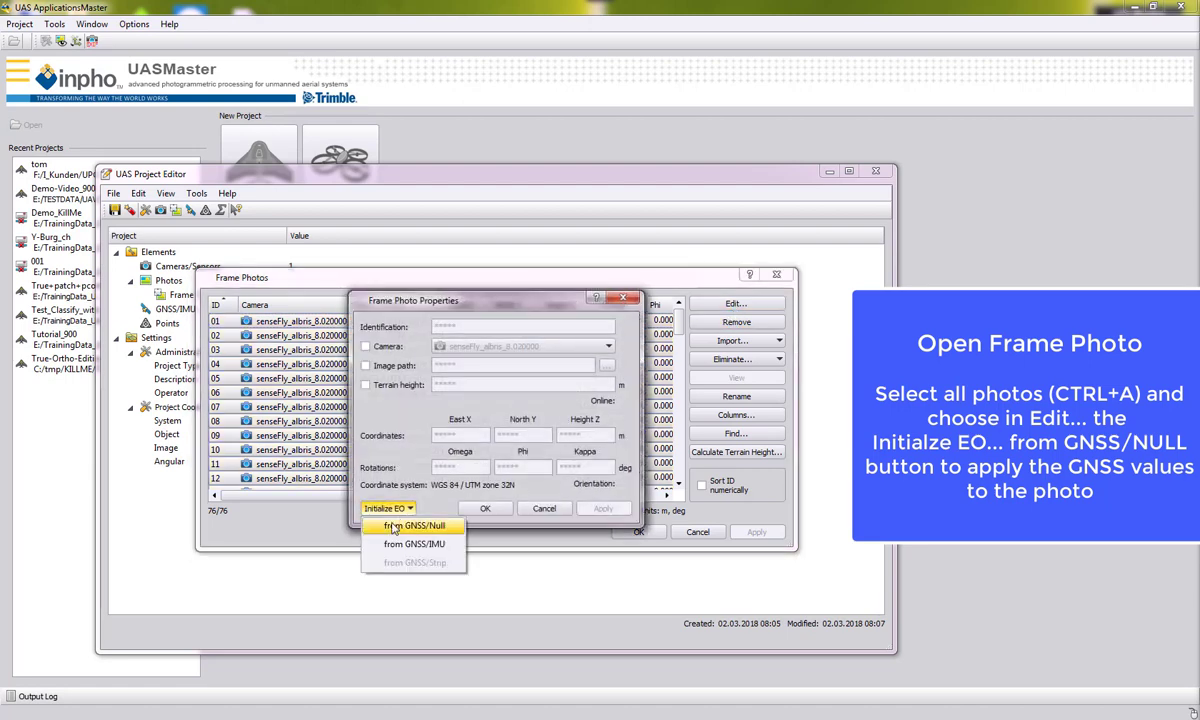
click(405, 526)
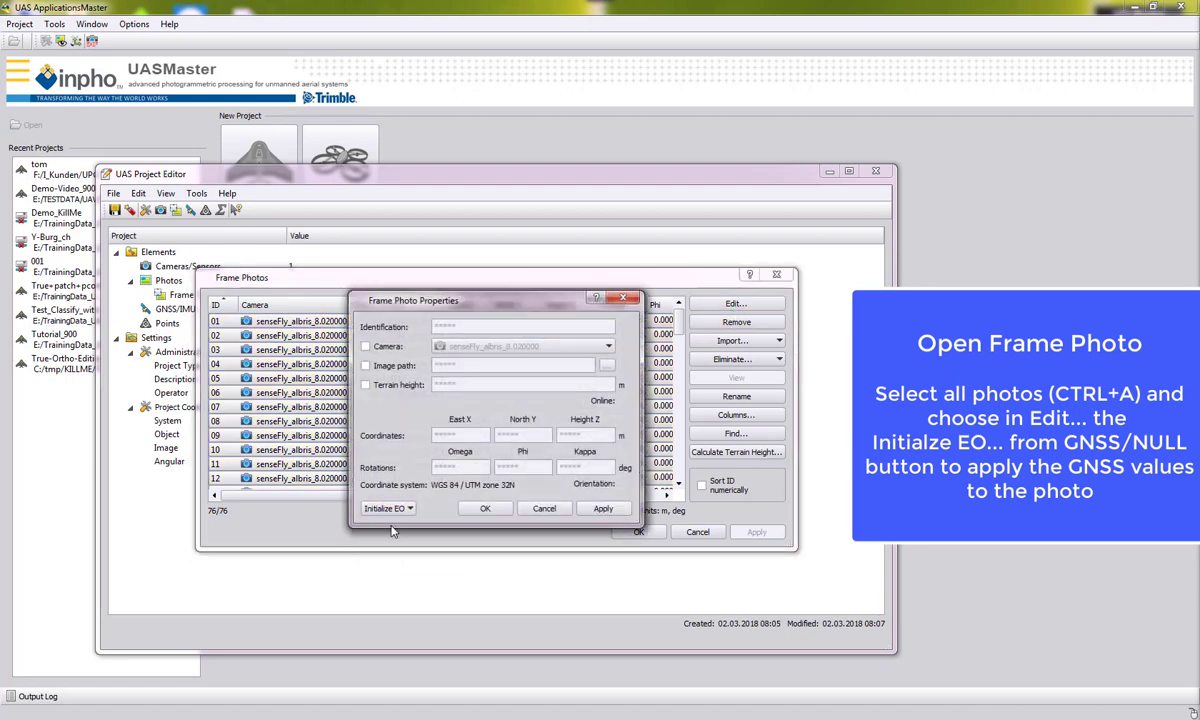
click(485, 508)
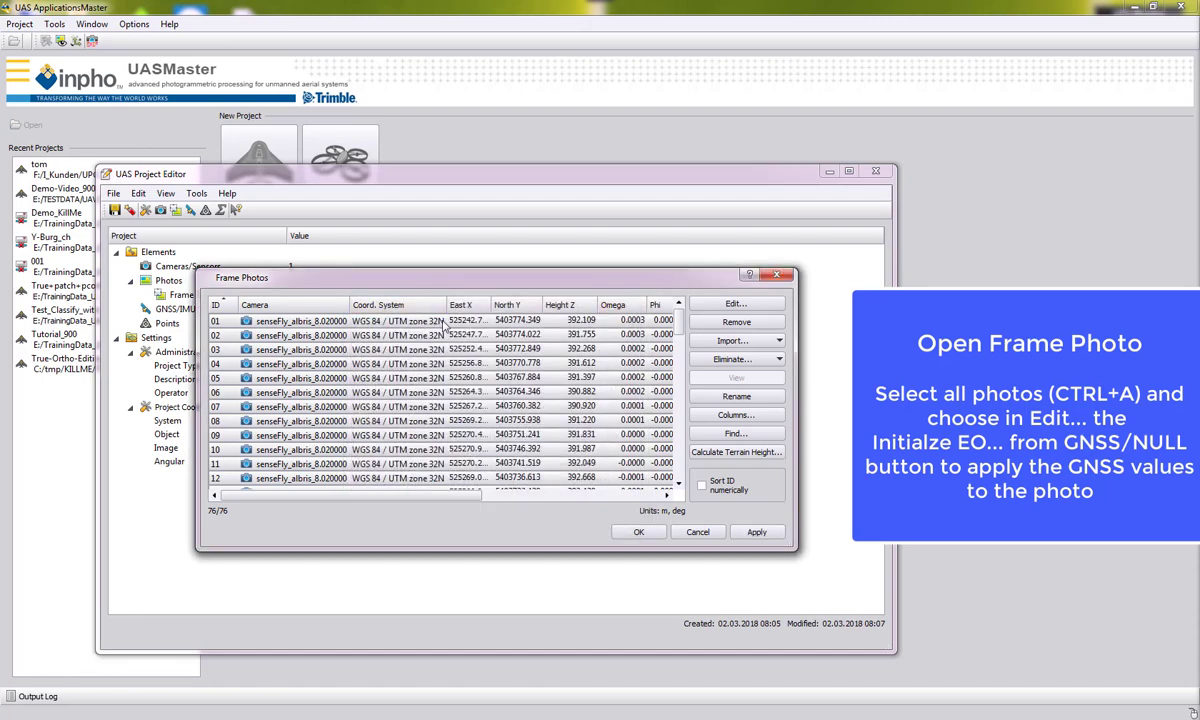
- Enlarge the photo table, sort by North Y to check the positions, and close it
drag(787, 547, 847, 587)
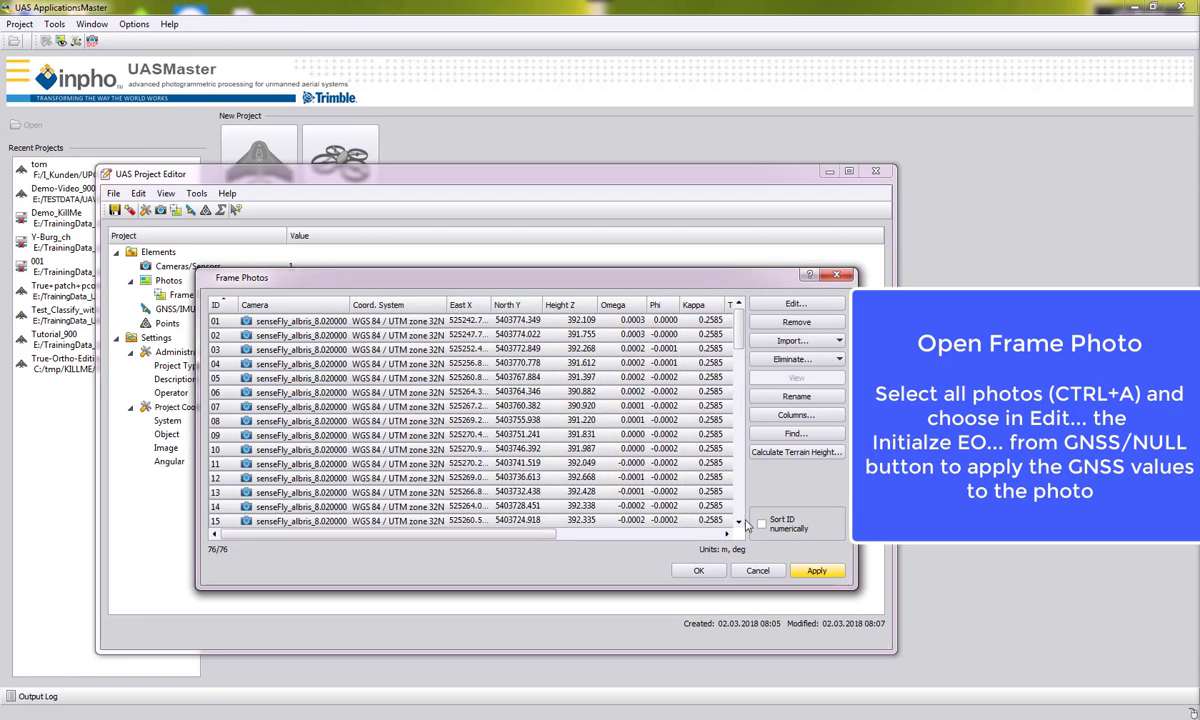
key(ctrl+a)
click(514, 305)
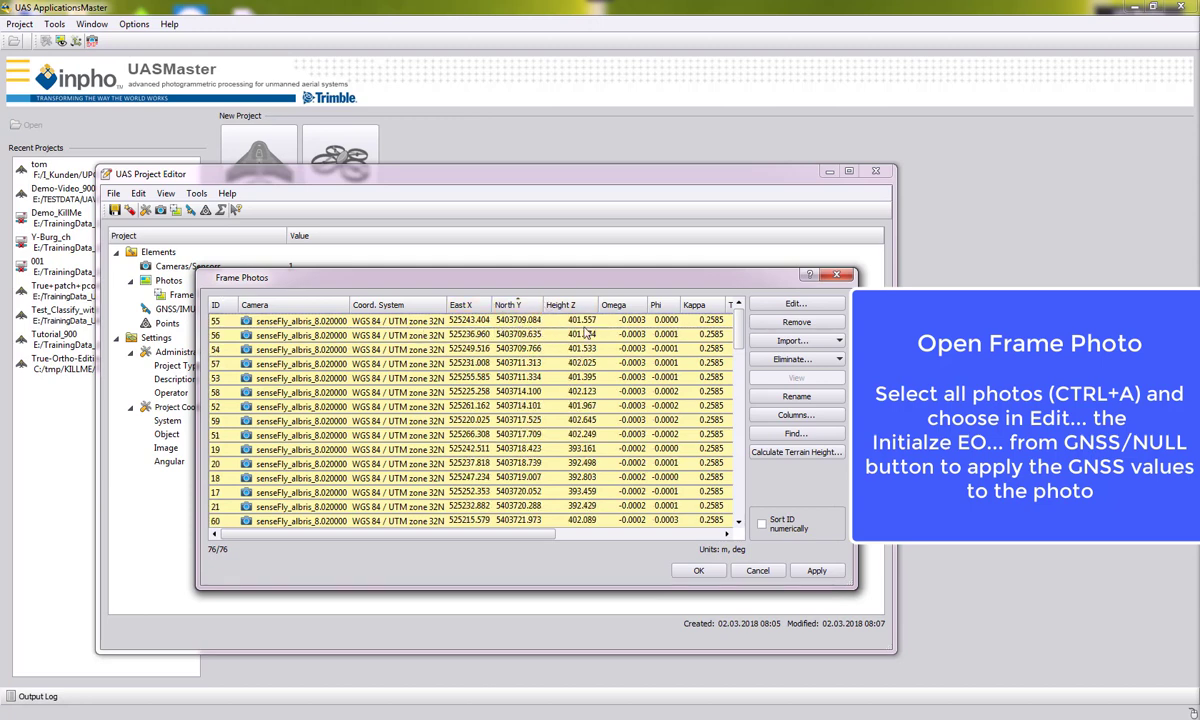
click(716, 569)
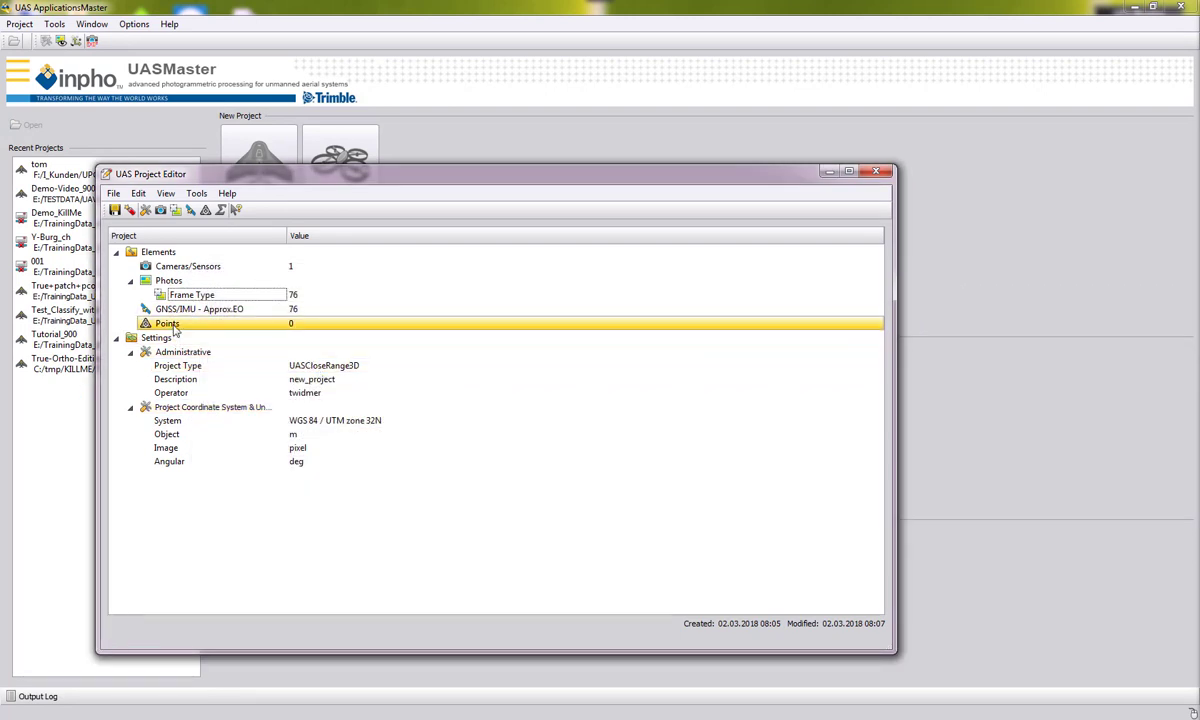
- Load Input\yburg_gcp.txt into the Points import, splitting fields on semicolons
double_click(300, 323)
click(752, 356)
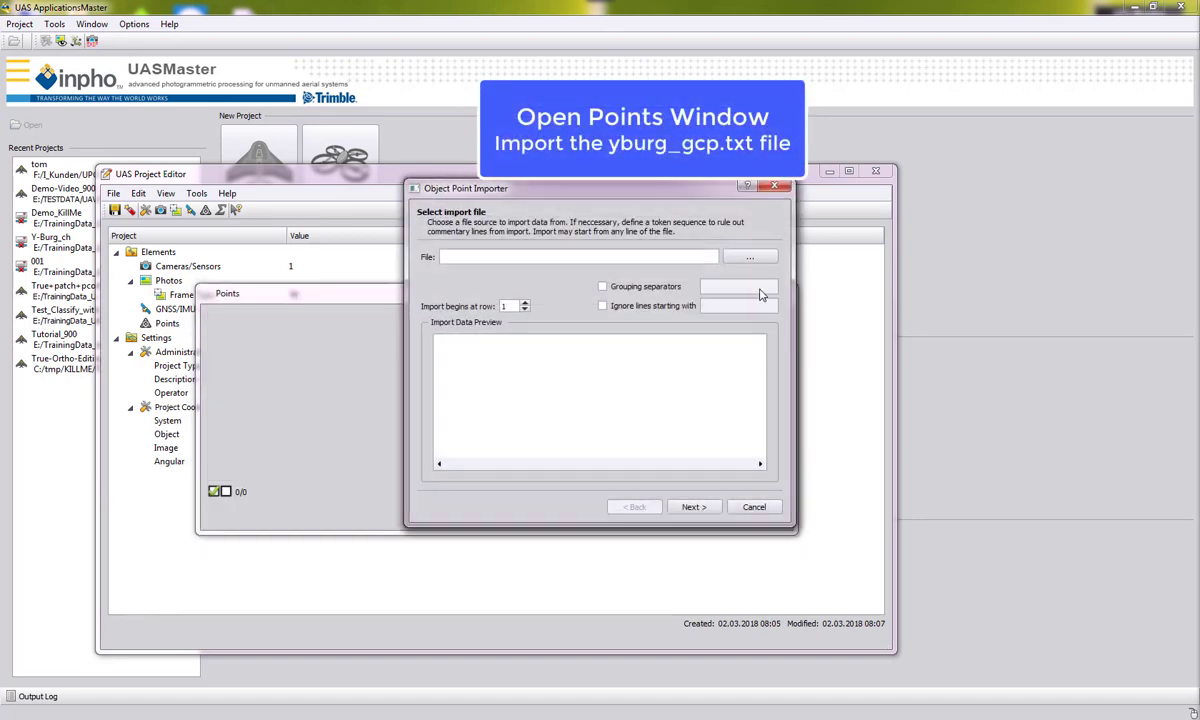
click(752, 258)
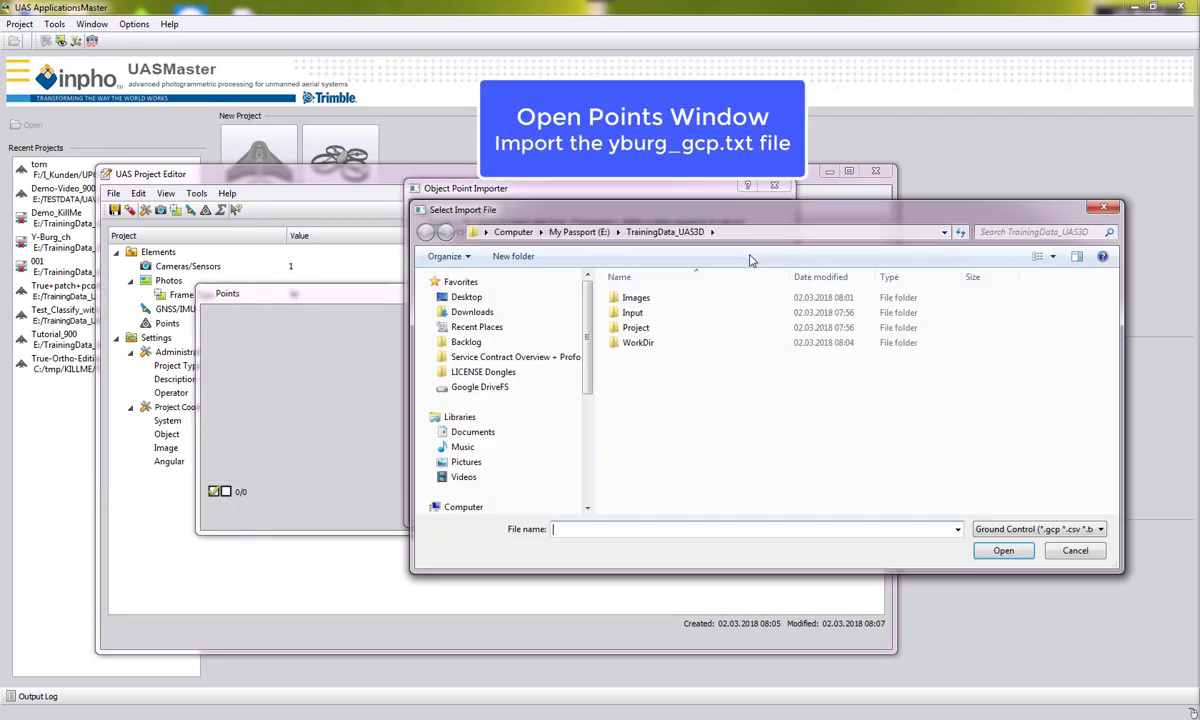
double_click(633, 312)
click(715, 320)
click(1003, 551)
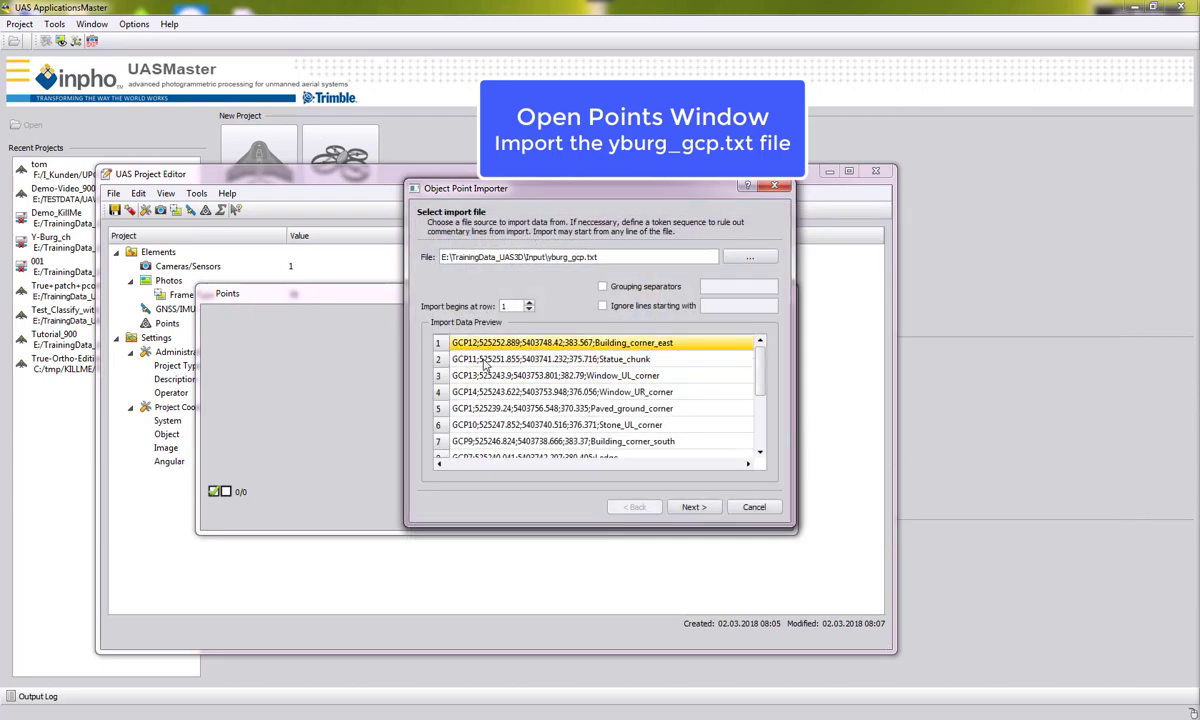
click(694, 507)
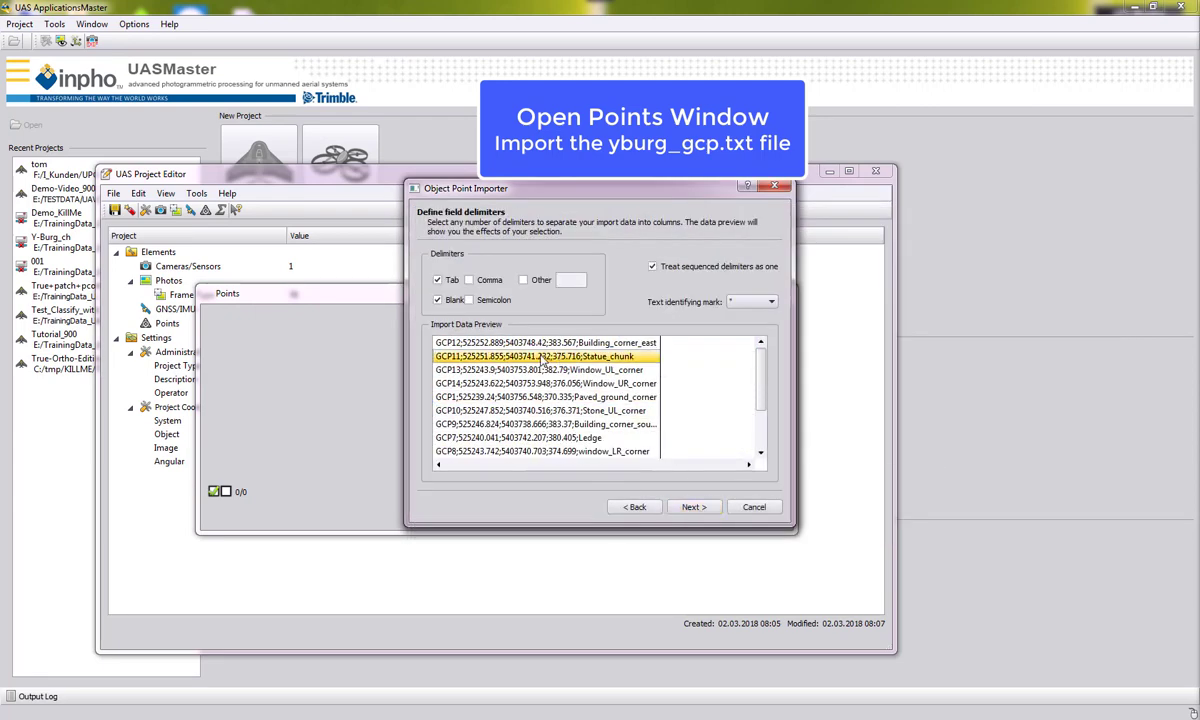
click(469, 300)
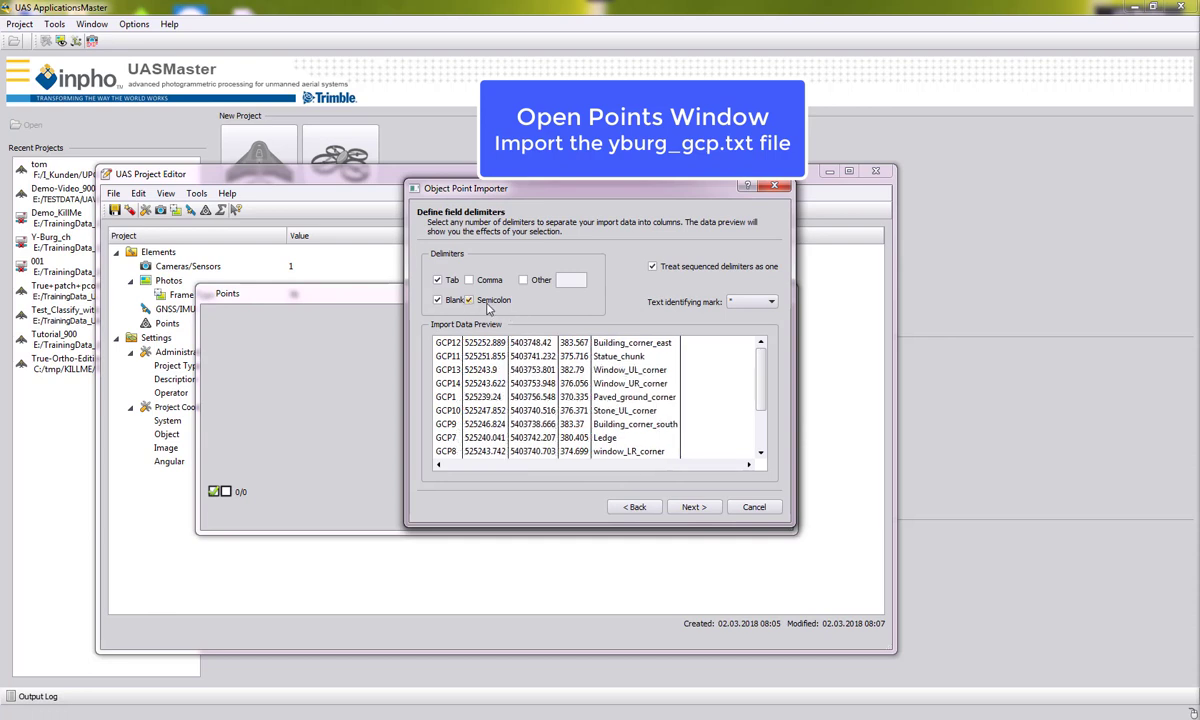
click(693, 507)
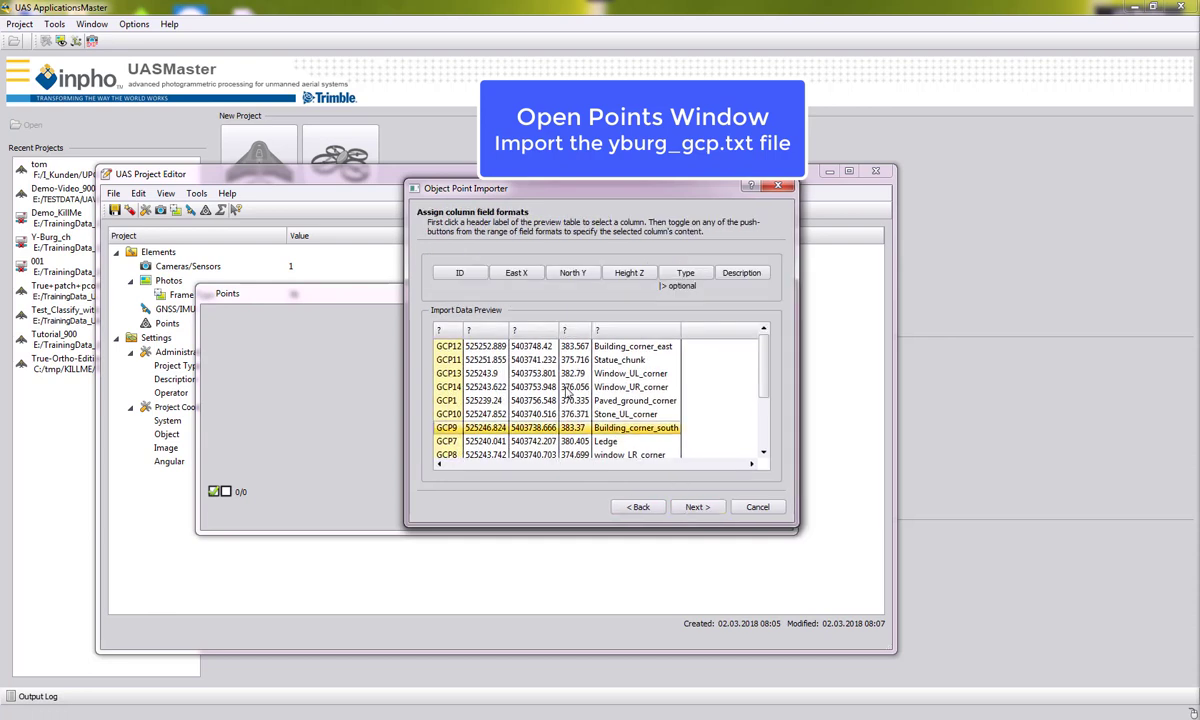
- Map columns to ID, East X, North Y, Height Z and Description, then finish the import
click(448, 333)
click(445, 268)
click(470, 330)
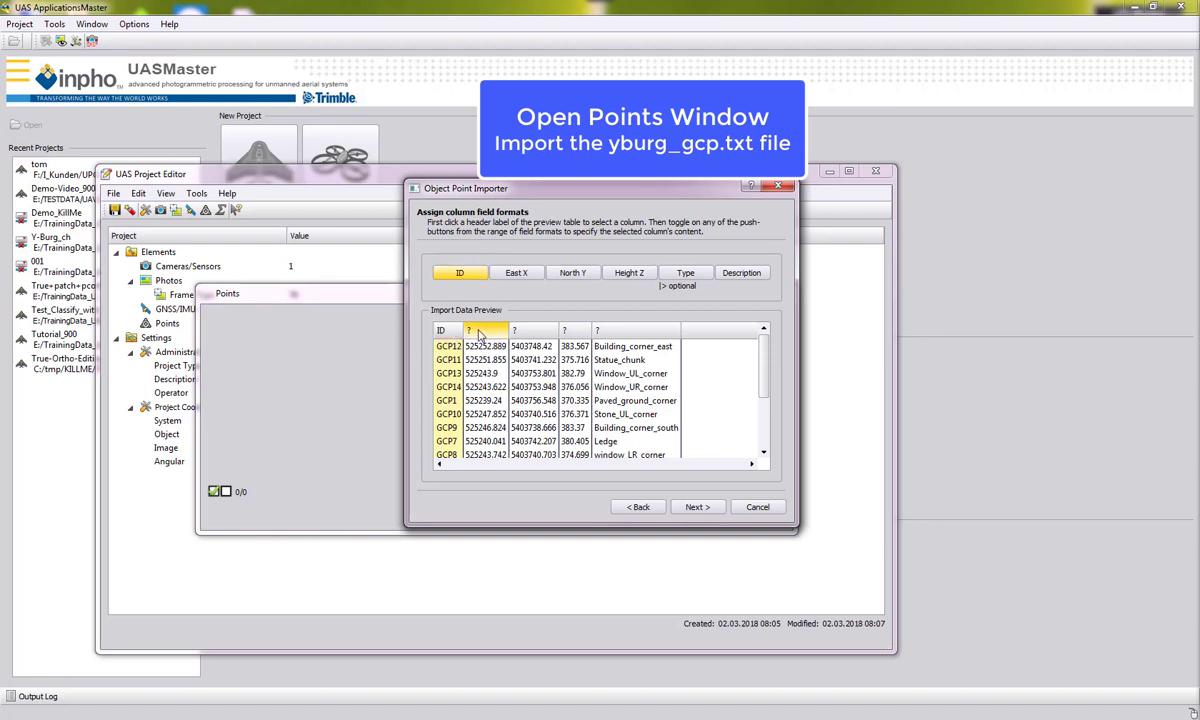
click(509, 274)
click(528, 330)
click(566, 272)
click(572, 330)
click(629, 273)
click(610, 330)
click(741, 273)
click(657, 430)
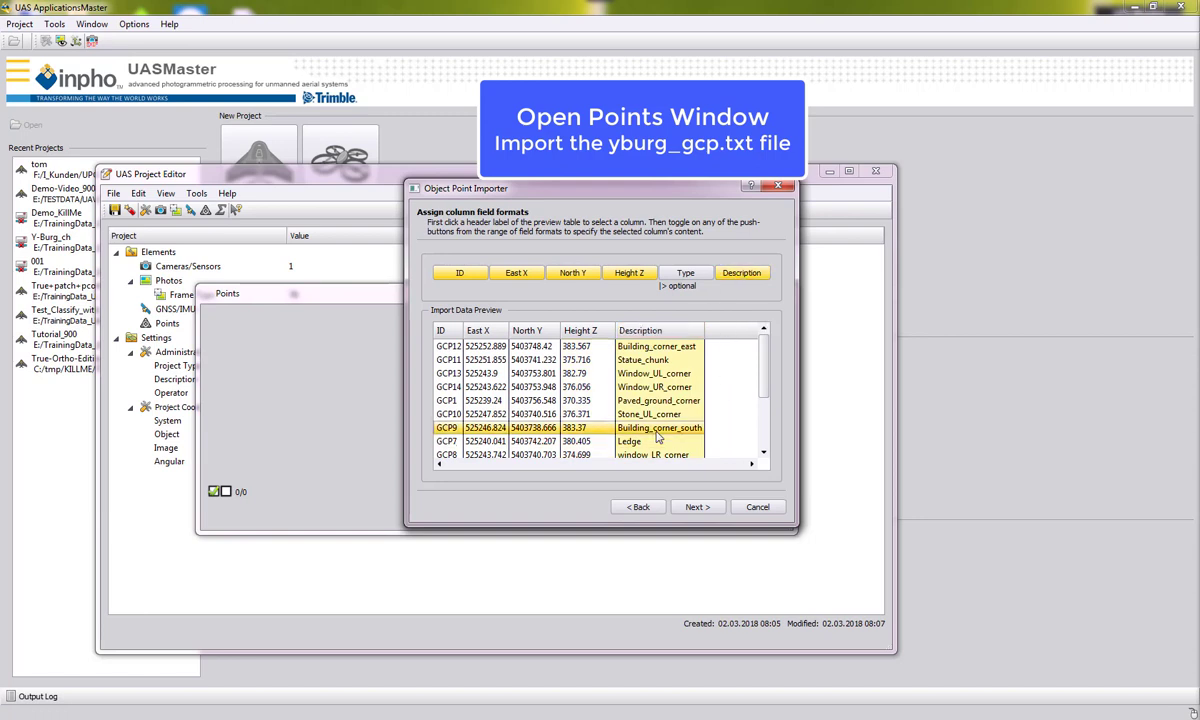
click(700, 508)
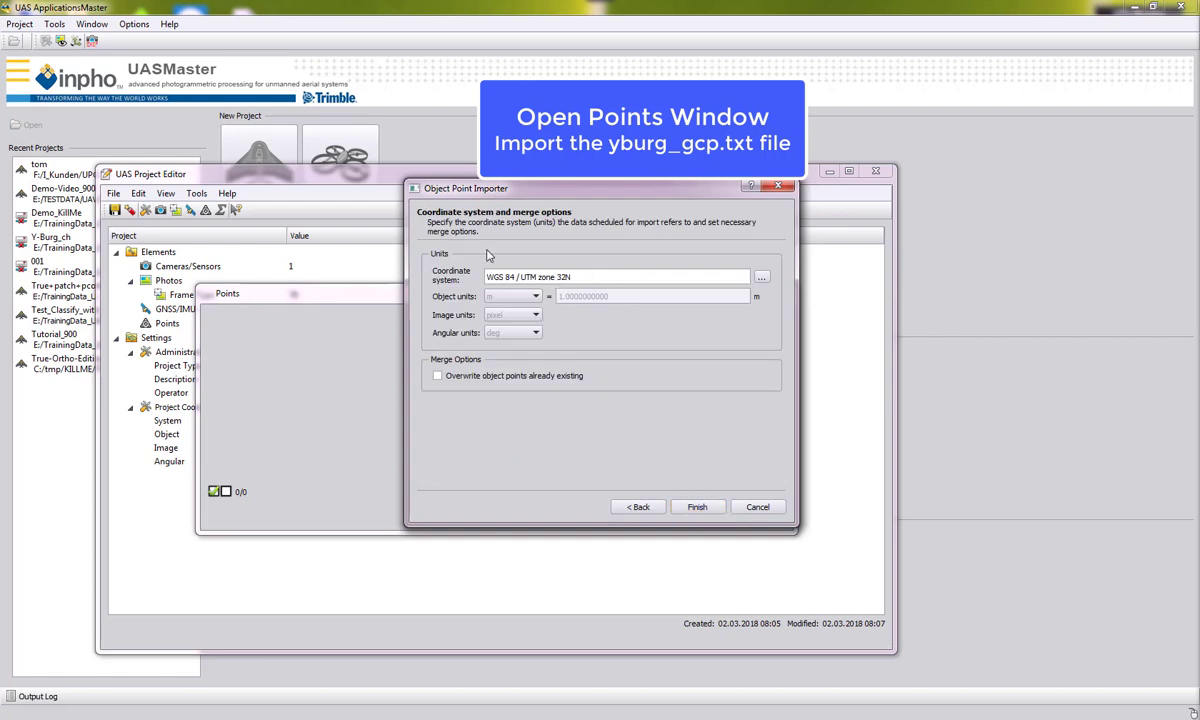
click(697, 507)
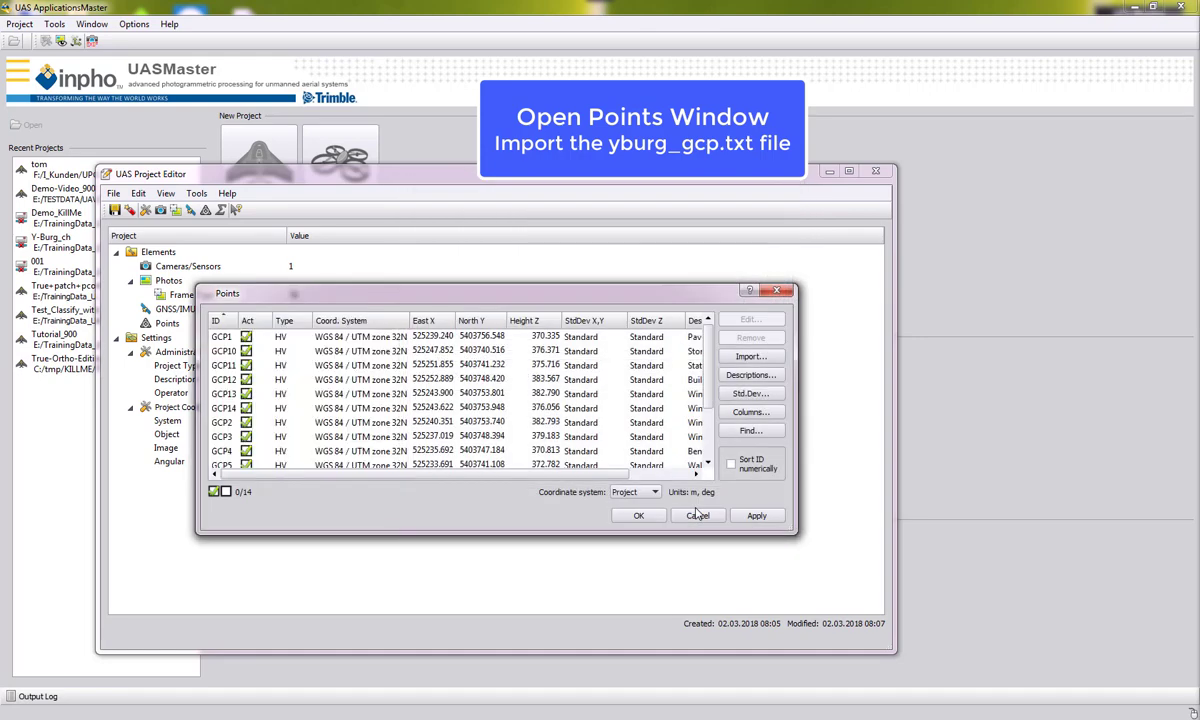
- Set manual and automatic image point std. dev. to 0.002 mm, object points 0.02 m planimetric and 0.04 m height, then accept the points
click(747, 396)
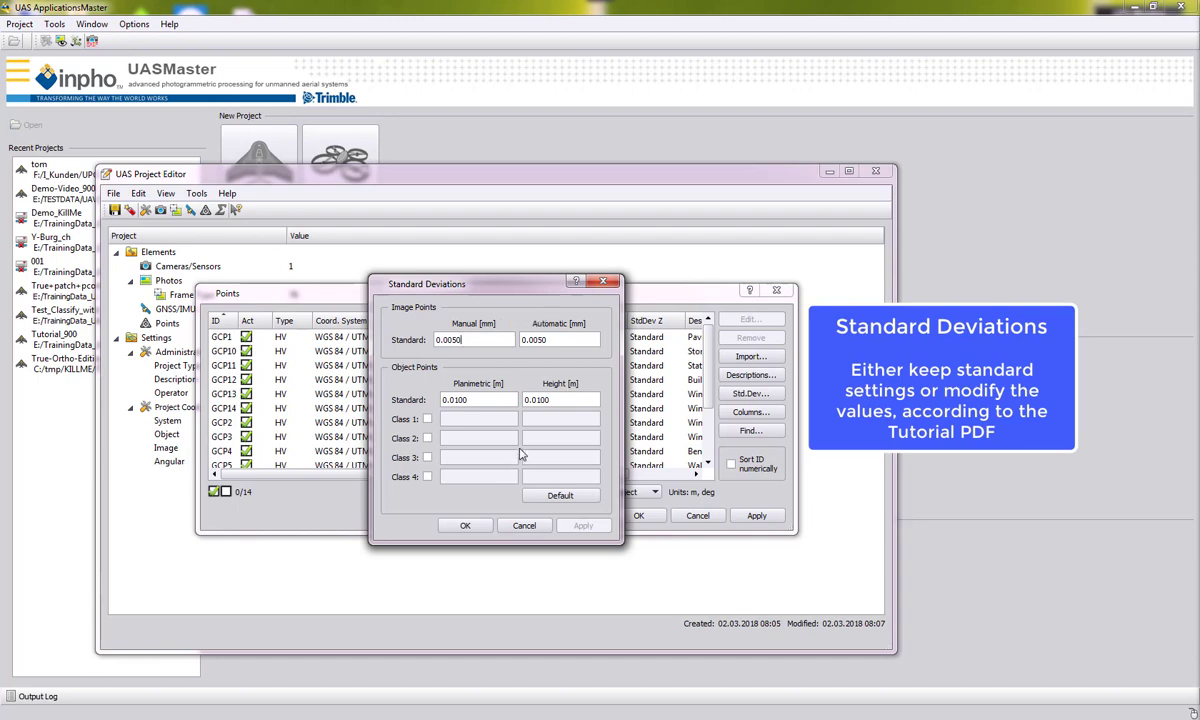
click(465, 525)
click(745, 395)
double_click(472, 340)
text(0.002)
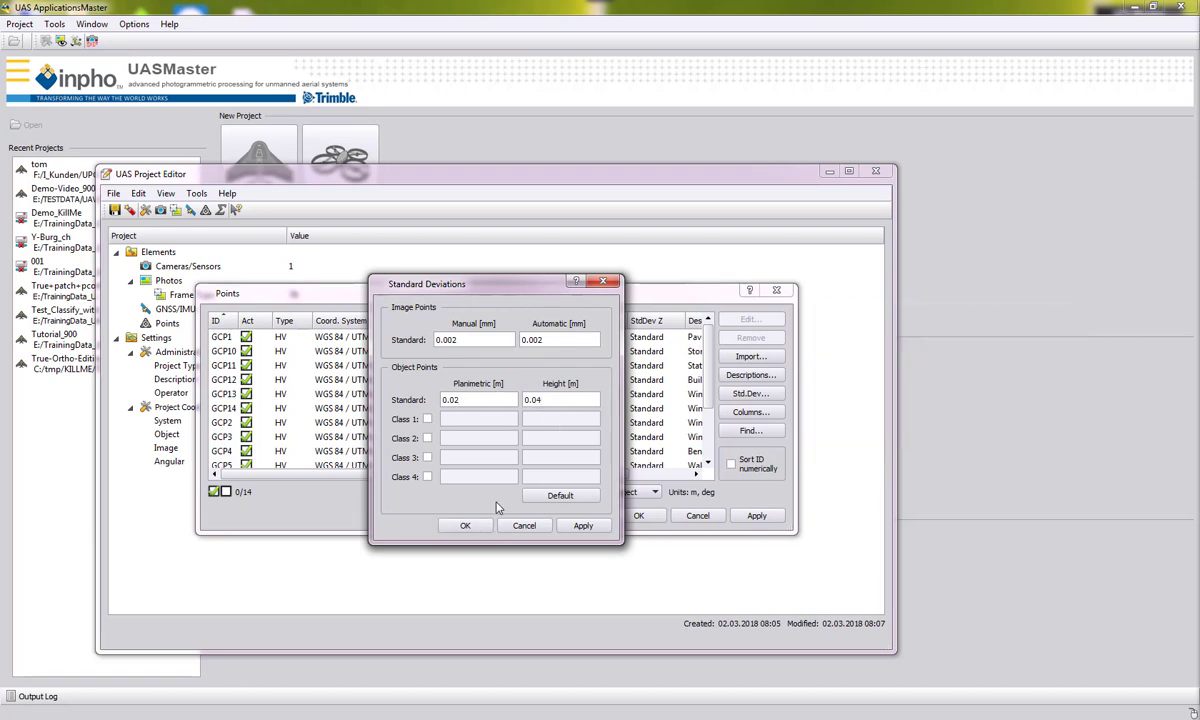
click(465, 525)
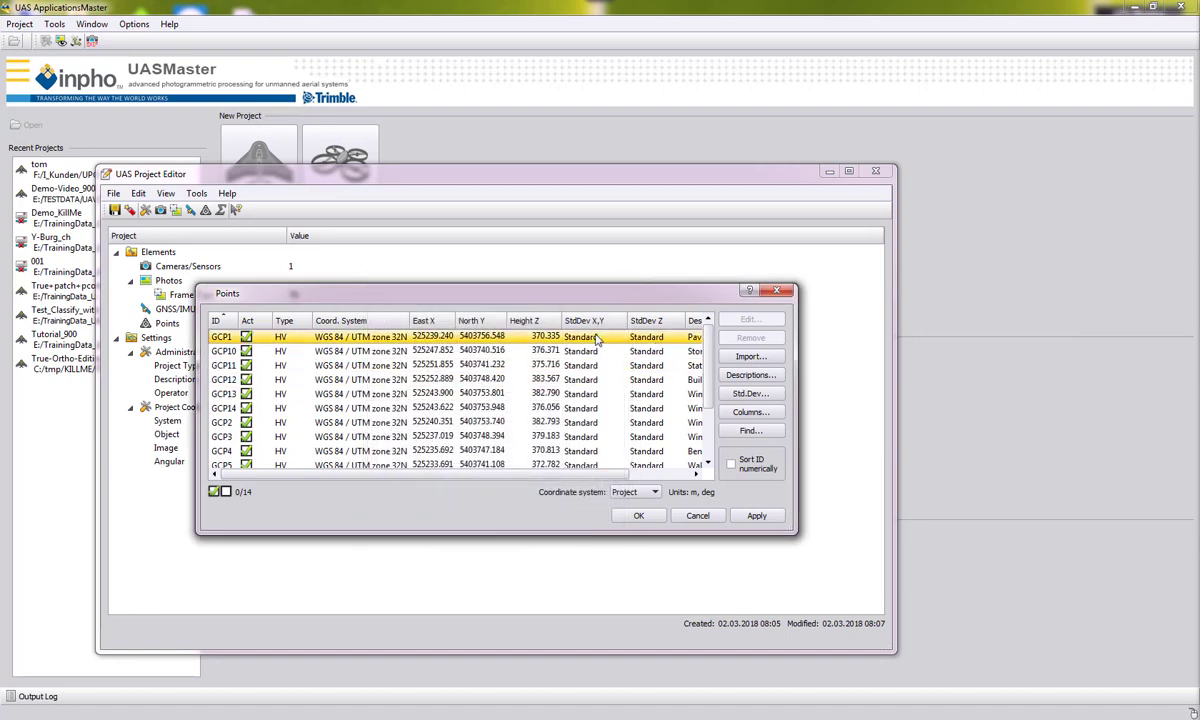
click(641, 517)
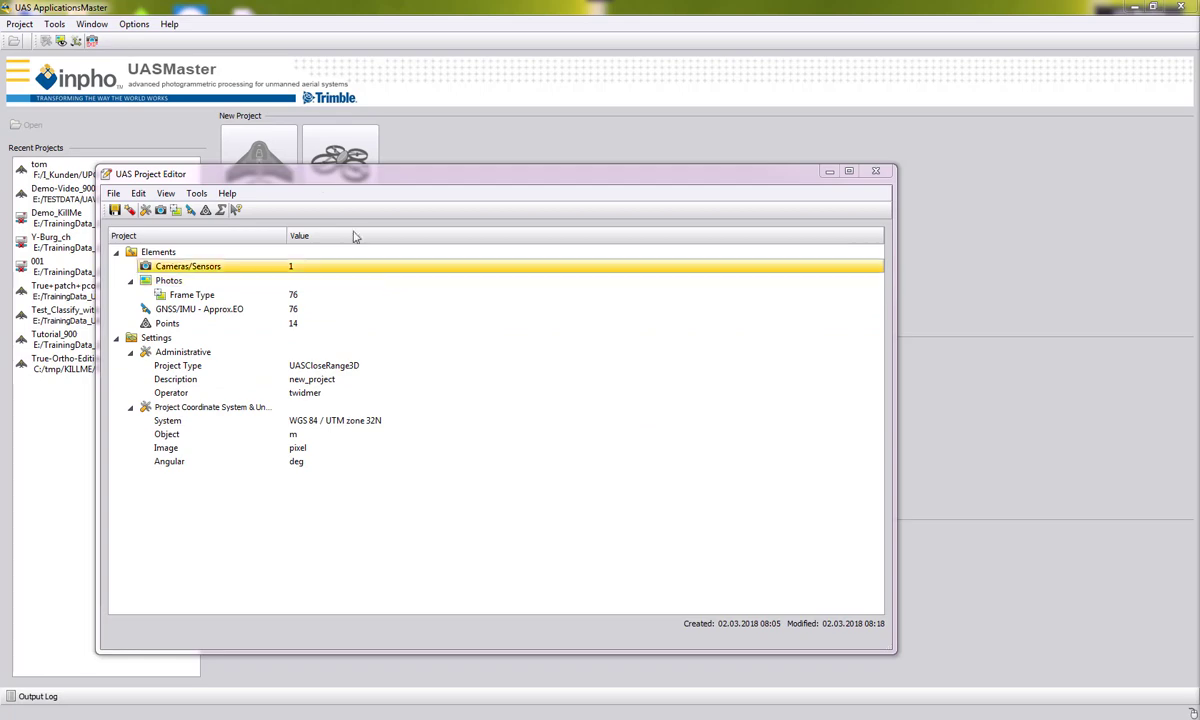
- Create a DemoData folder in TrainingData_UAS3D and save the project there as DemoData_3D
drag(270, 172, 303, 155)
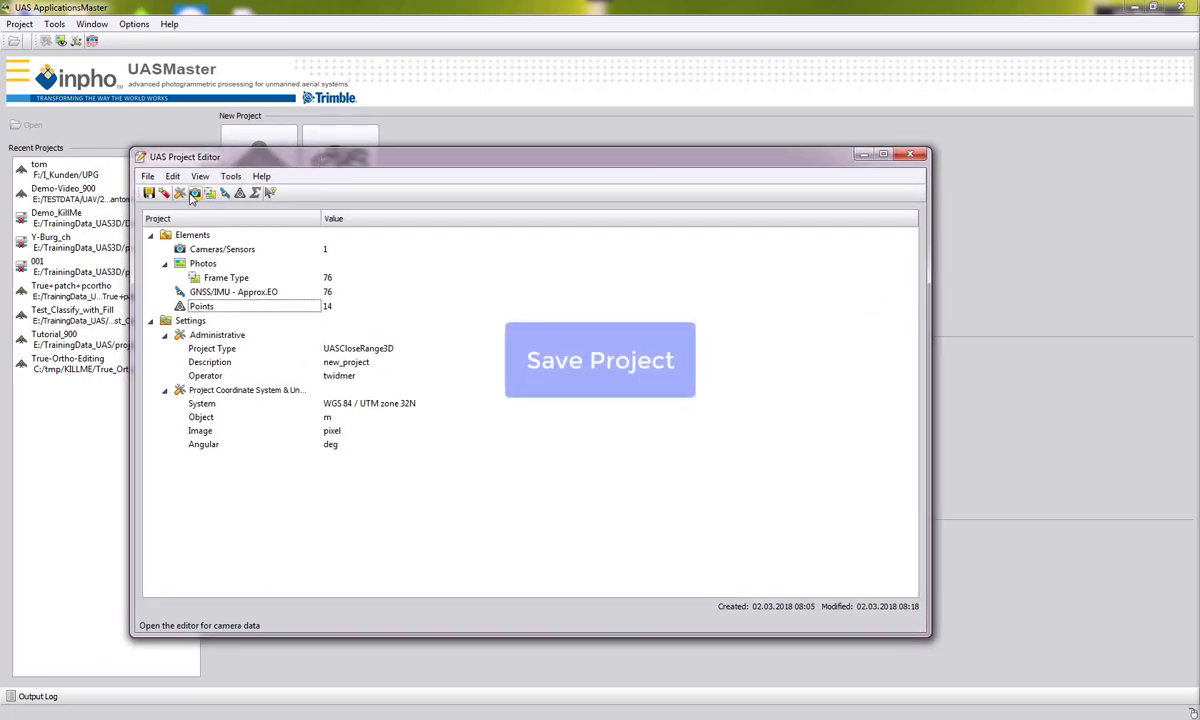
click(148, 193)
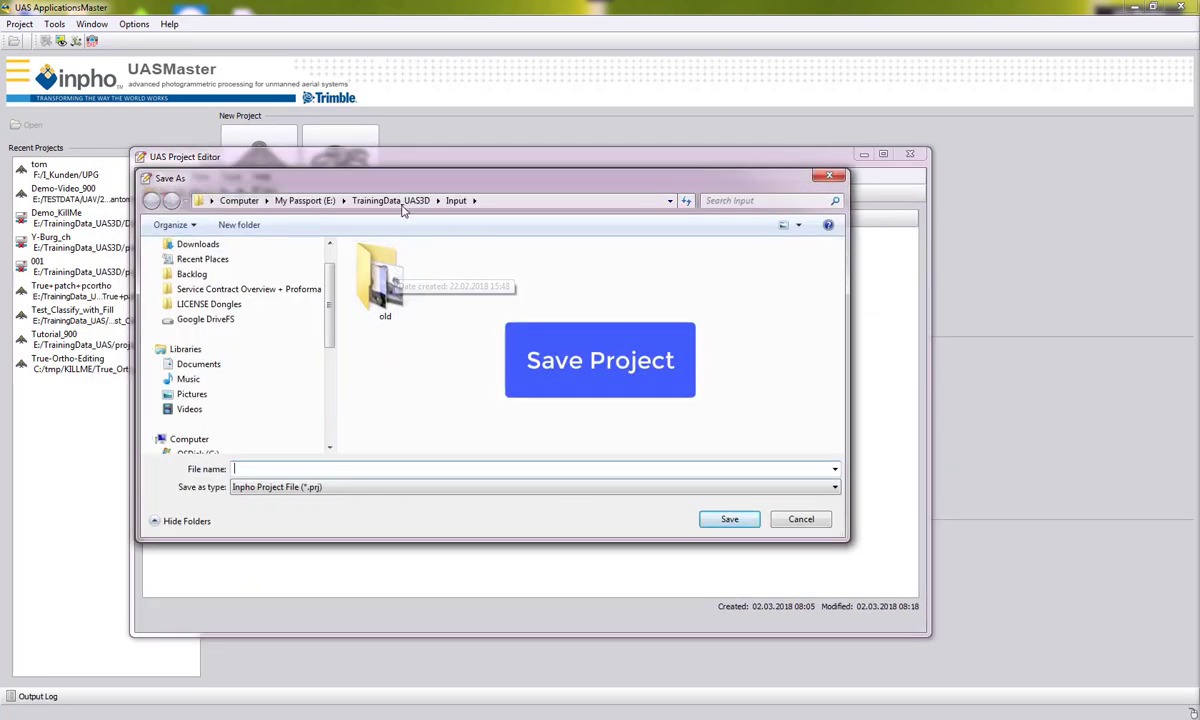
click(398, 202)
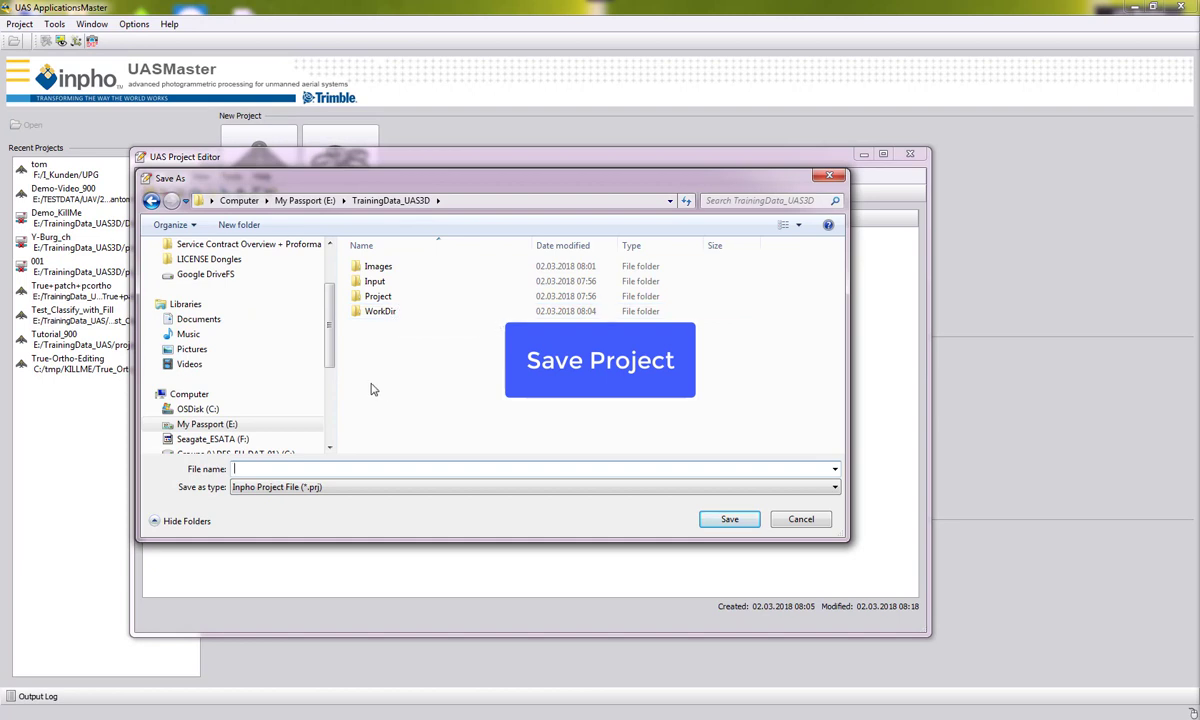
click(240, 222)
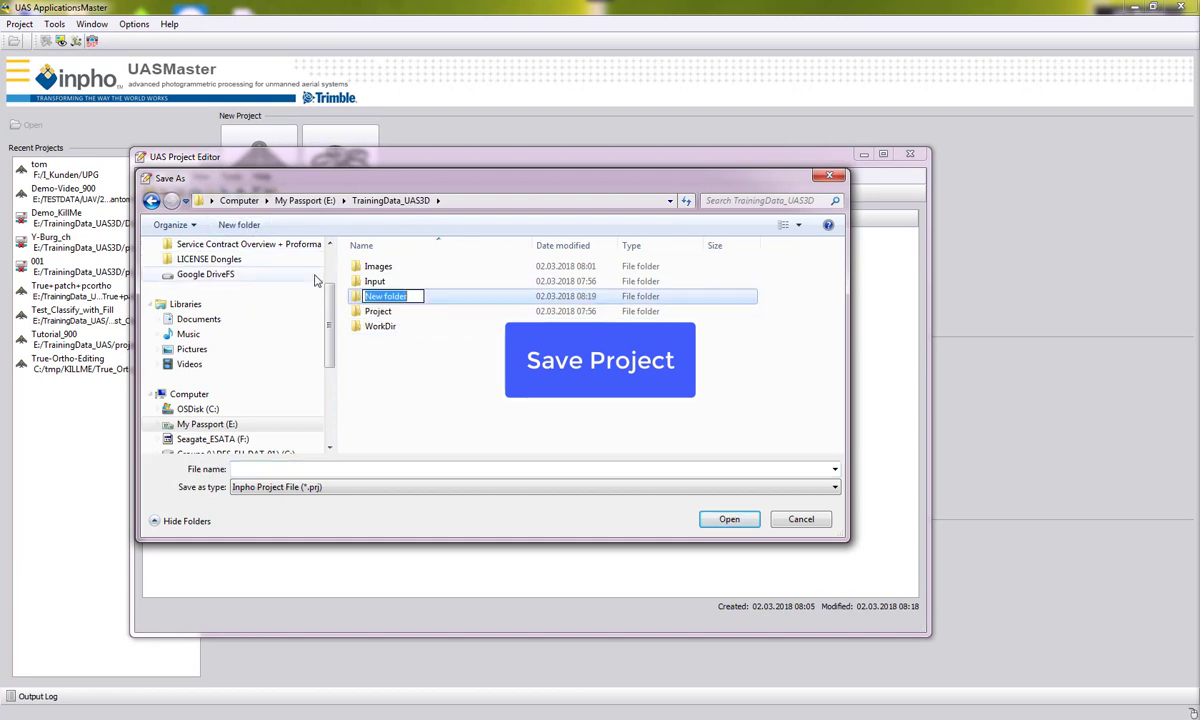
text(DemoData)
key(Return)
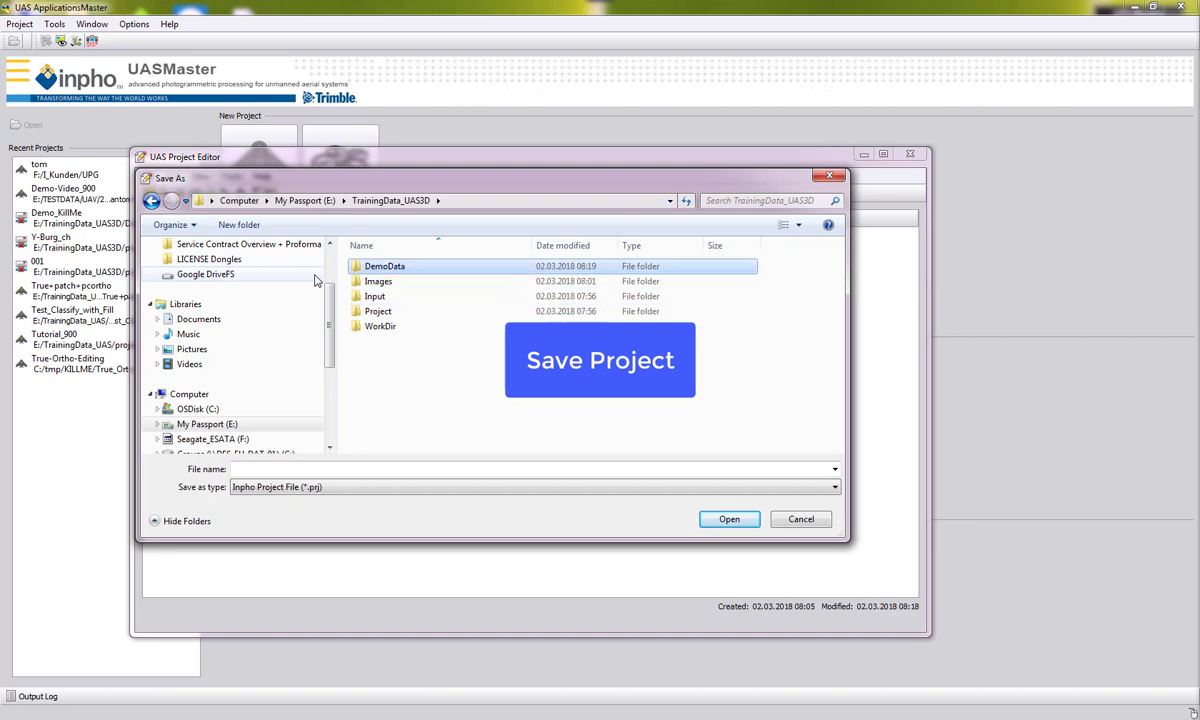
double_click(383, 268)
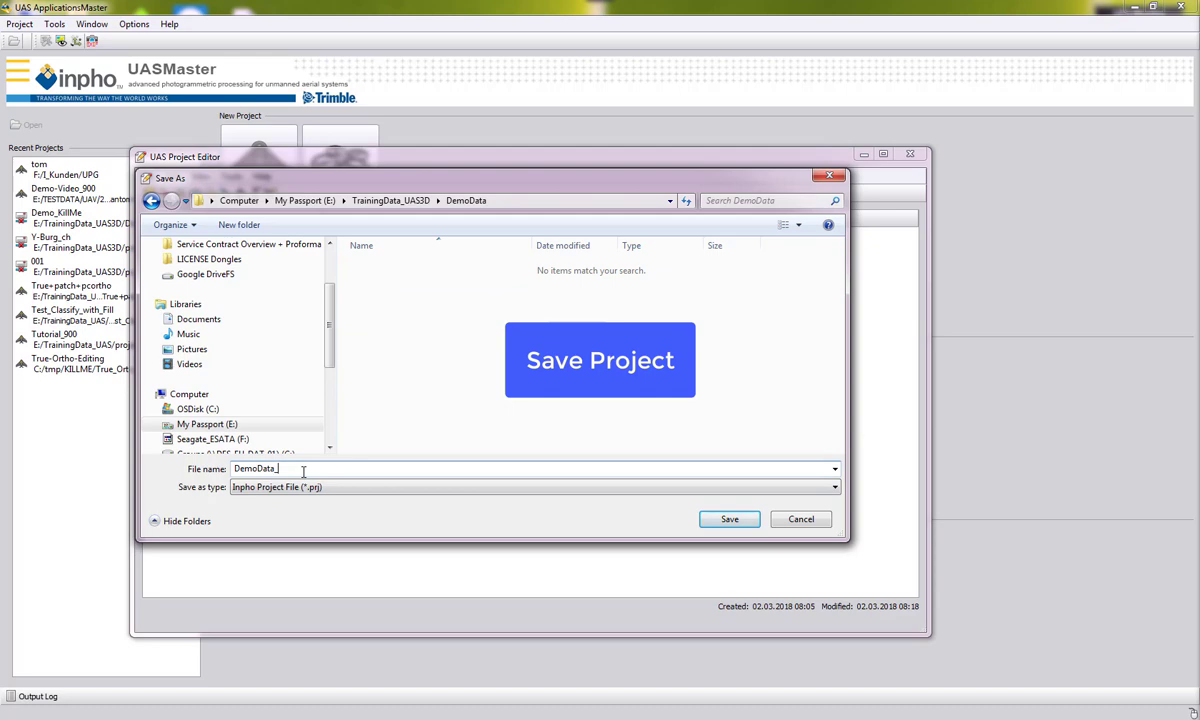
click(717, 523)
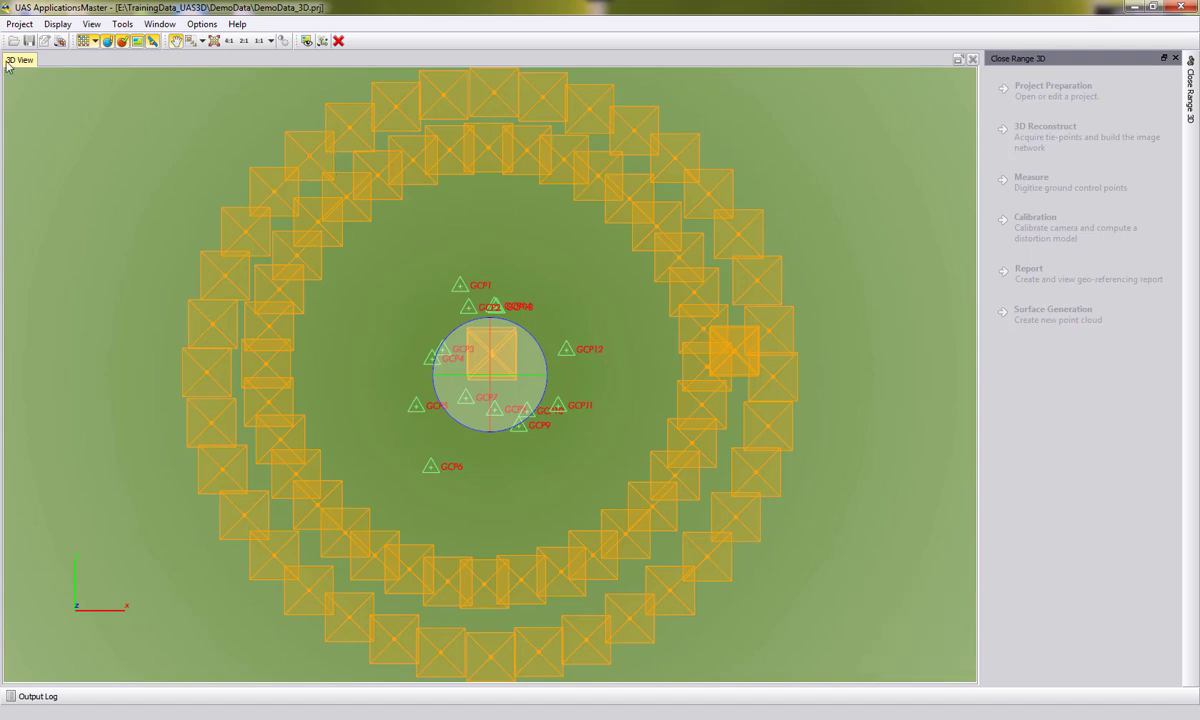
- Orbit and zoom the 3D view to inspect the camera ring and GCPs
right_drag(577, 352, 557, 207)
right_drag(505, 492, 584, 367)
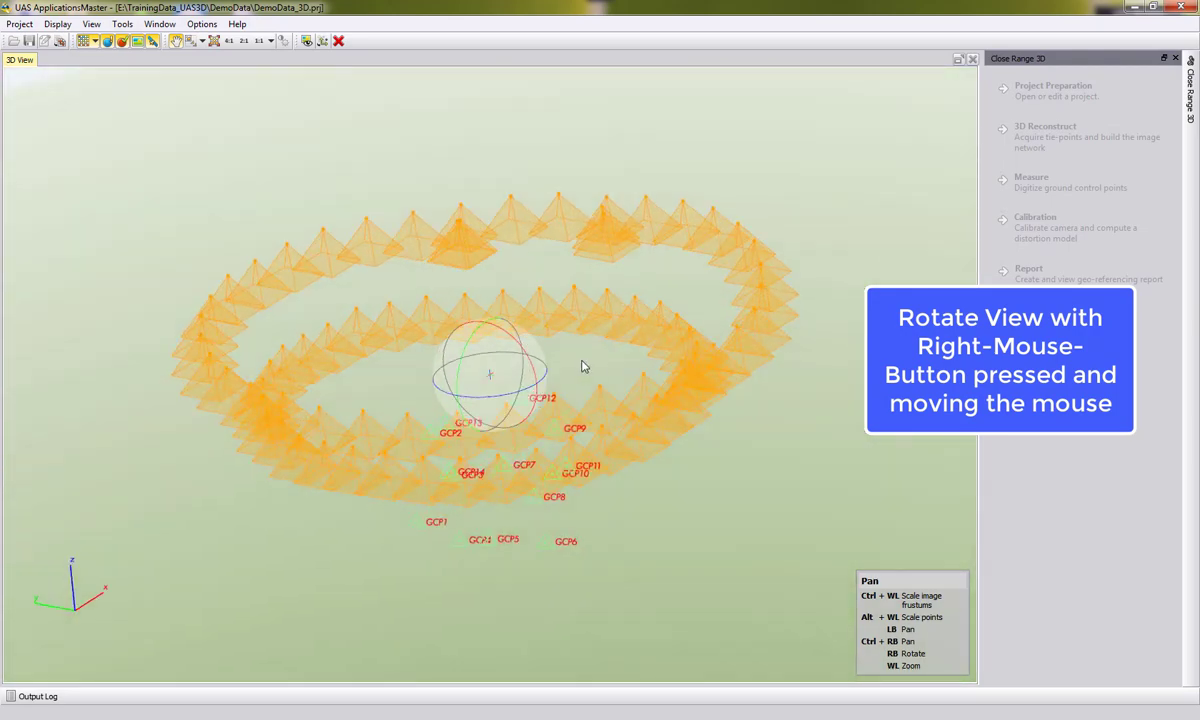
right_drag(401, 330, 378, 282)
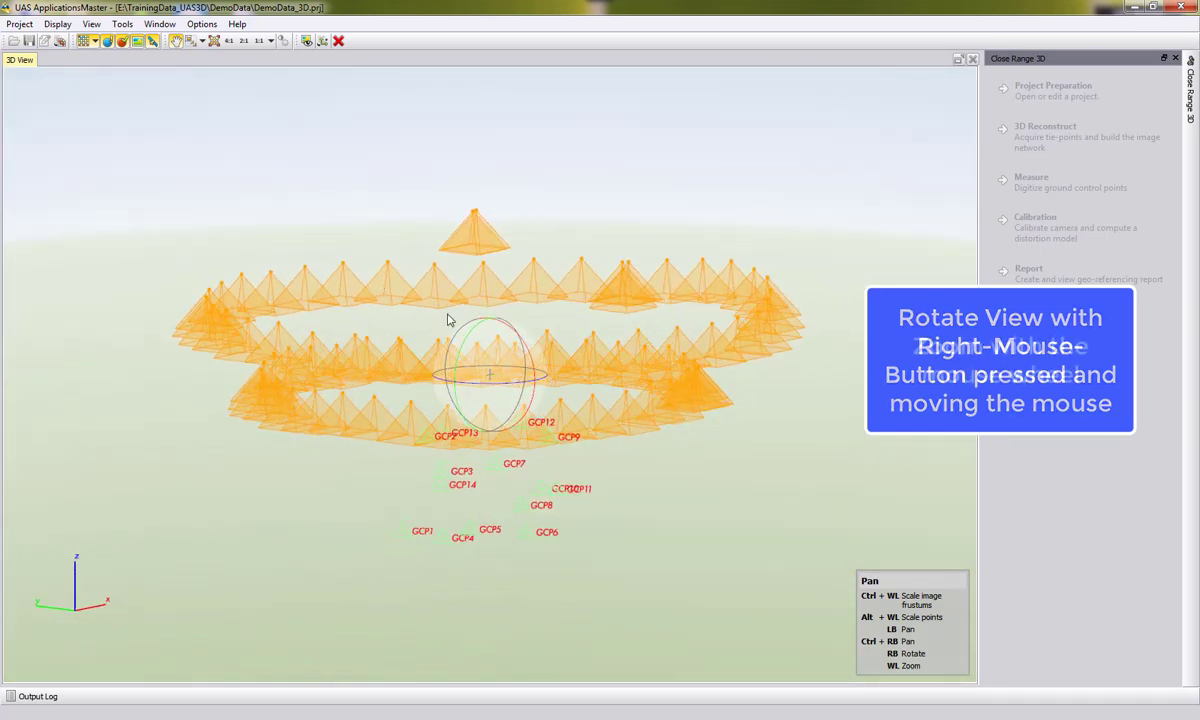
scroll(447, 329, down, 5)
scroll(447, 329, up, 5)
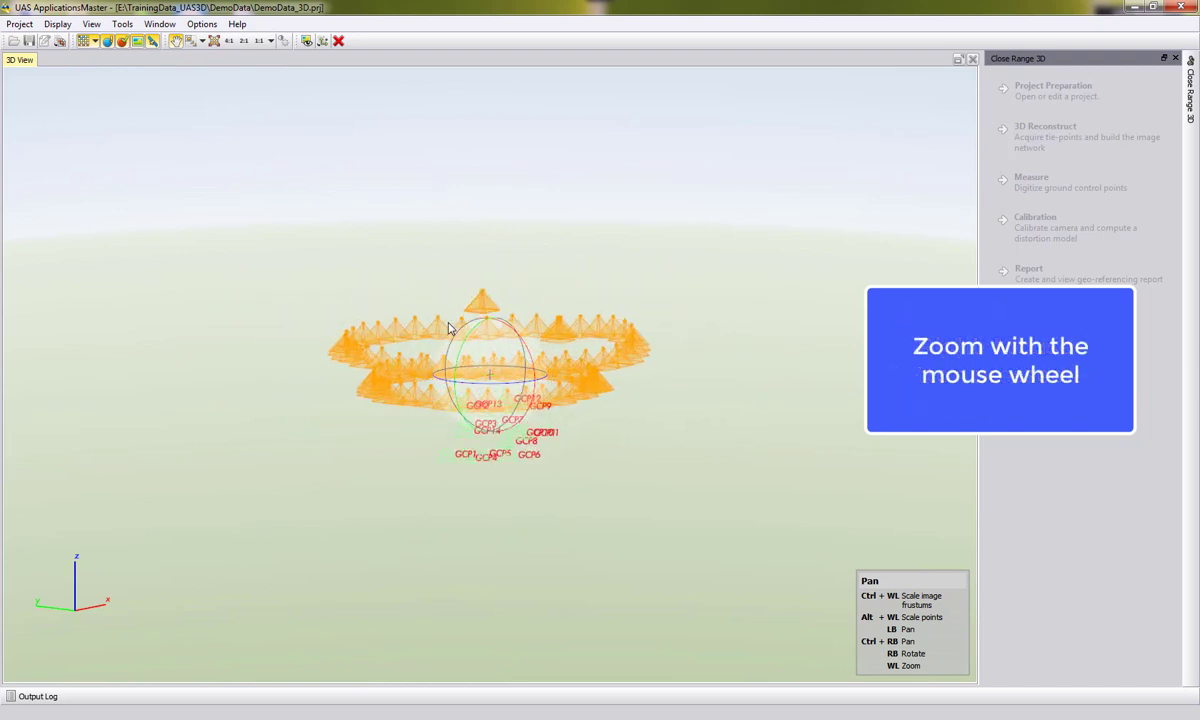
scroll(447, 329, down, 2)
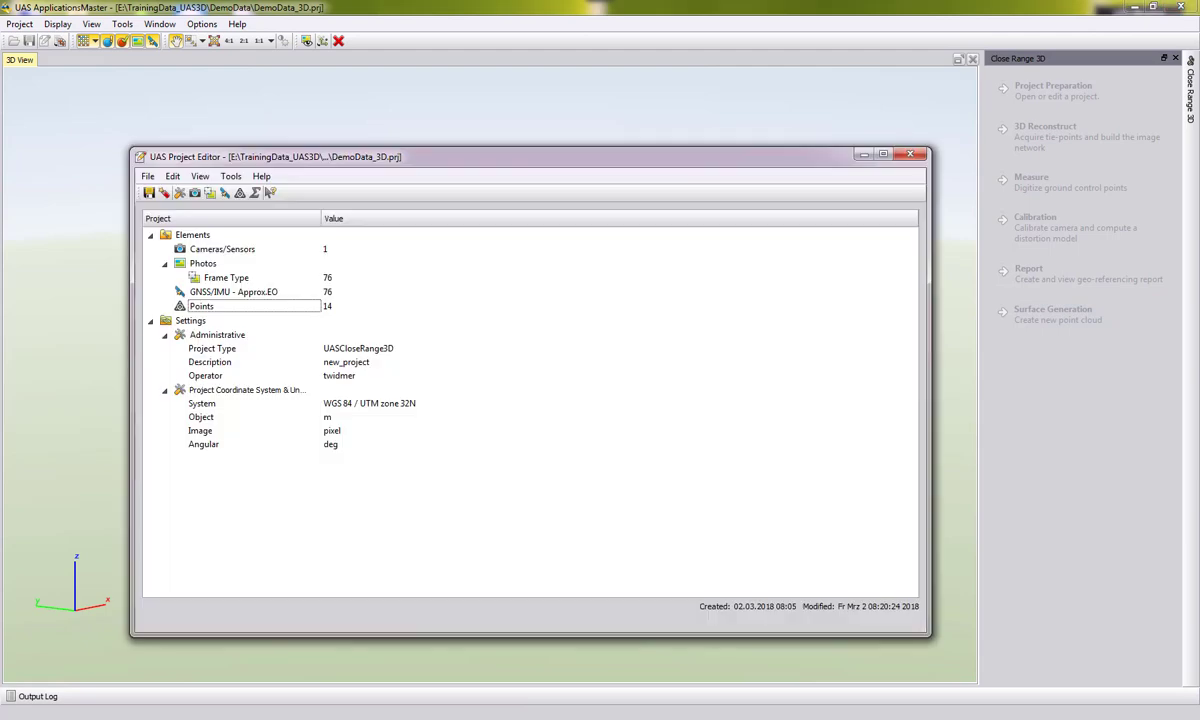
- Exit the UAS Project Editor with File > Exit to show the 3D project
drag(385, 150, 430, 101)
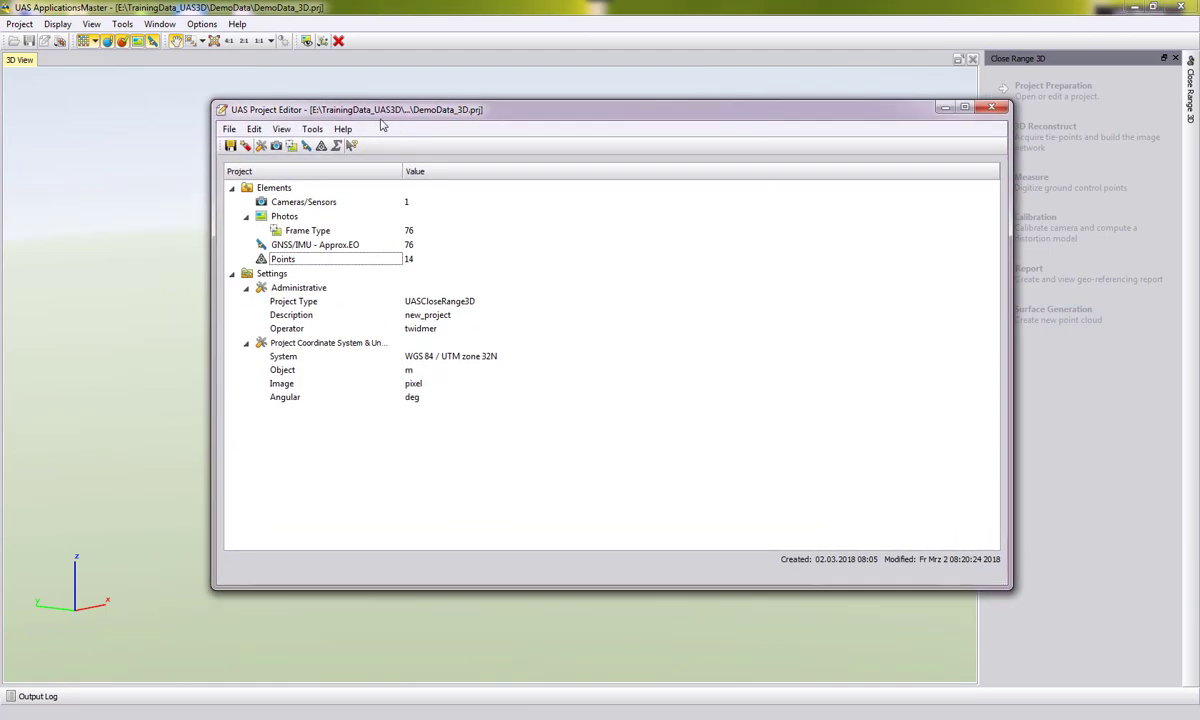
click(230, 131)
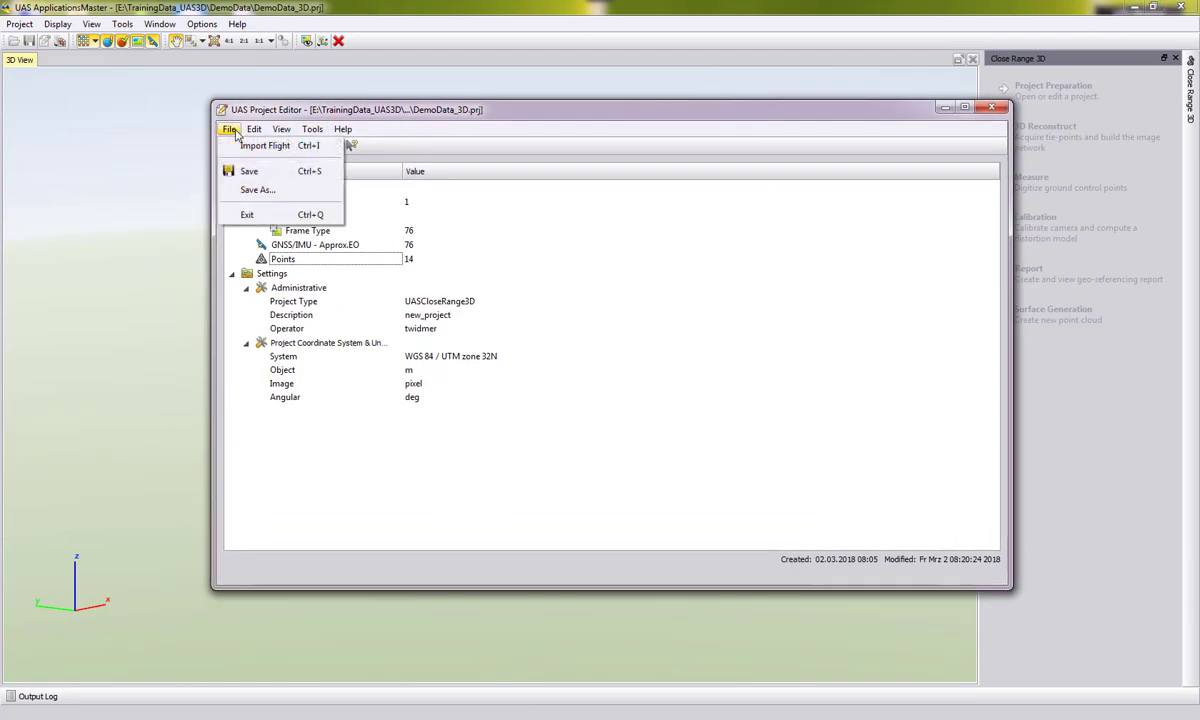
click(230, 202)
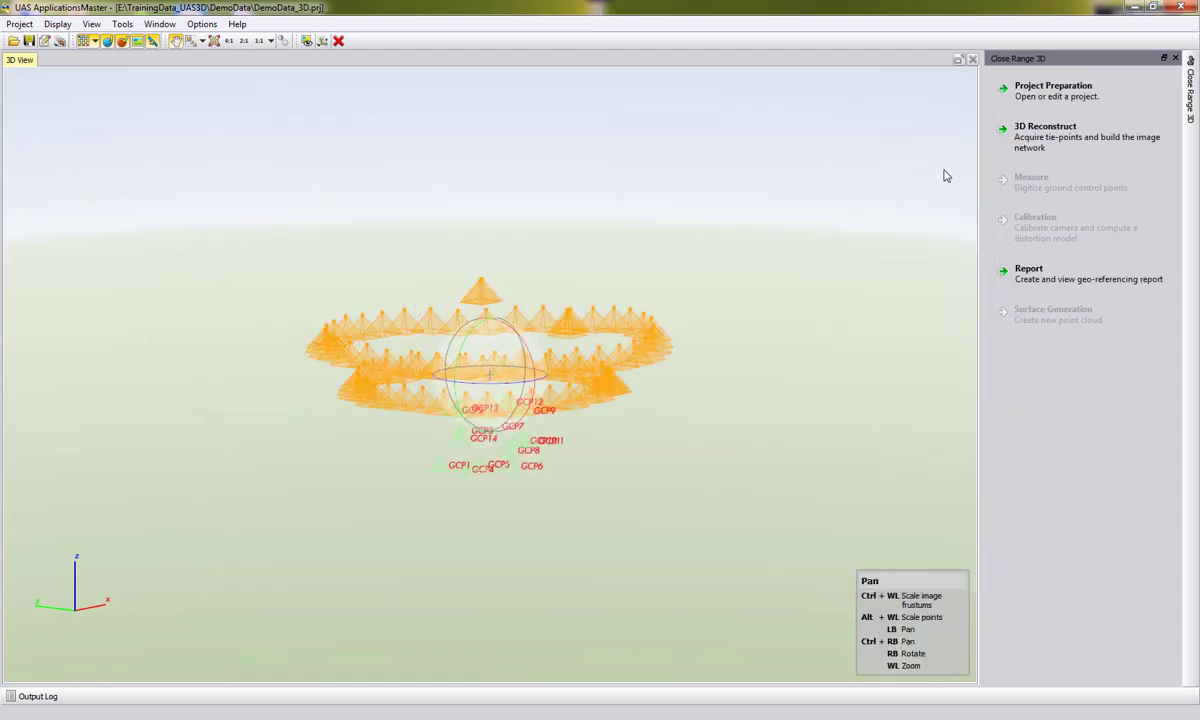